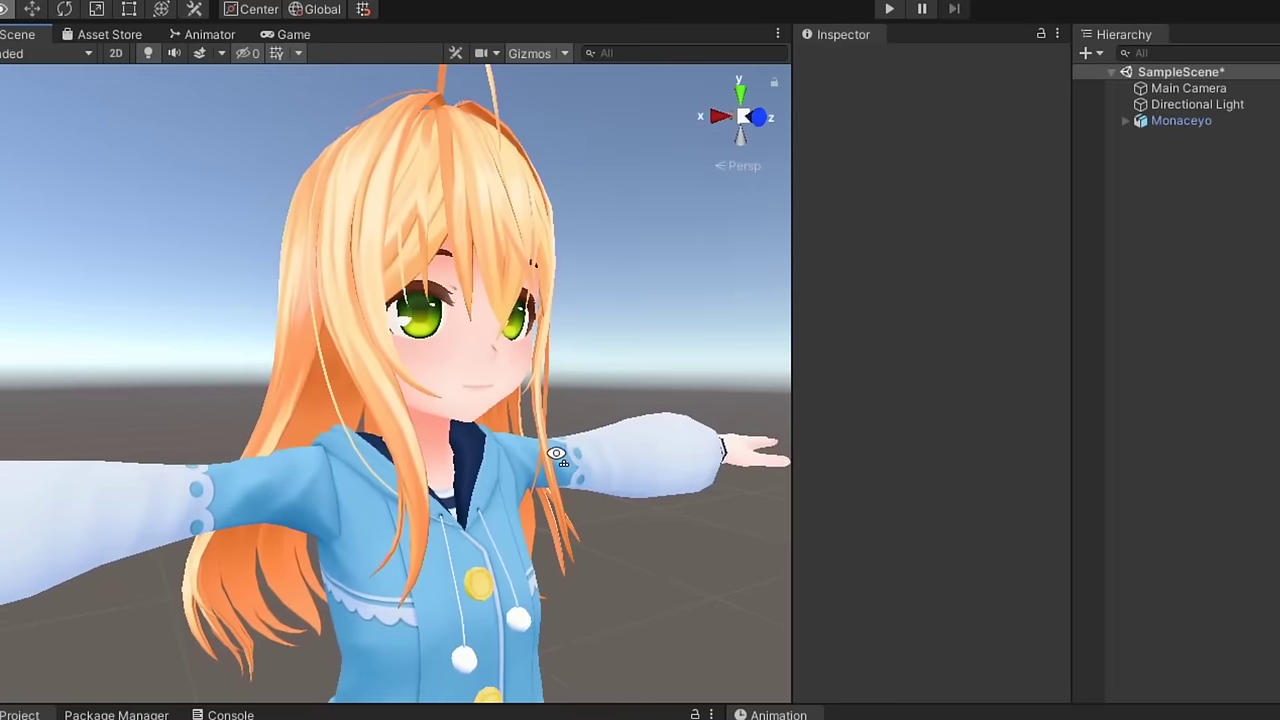
Expand Monaceyo > Armature > Hips > Spine > Chest > Neck > Head and select HairBase
{"action": "scroll", "coordinate": [557, 449], "scroll_direction": "down", "scroll_amount": 4}
{"action": "scroll", "coordinate": [487, 443], "scroll_direction": "up", "scroll_amount": 3}
{"action": "left_click_drag", "start_coordinate": [487, 443], "coordinate": [521, 470], "text": "alt"}
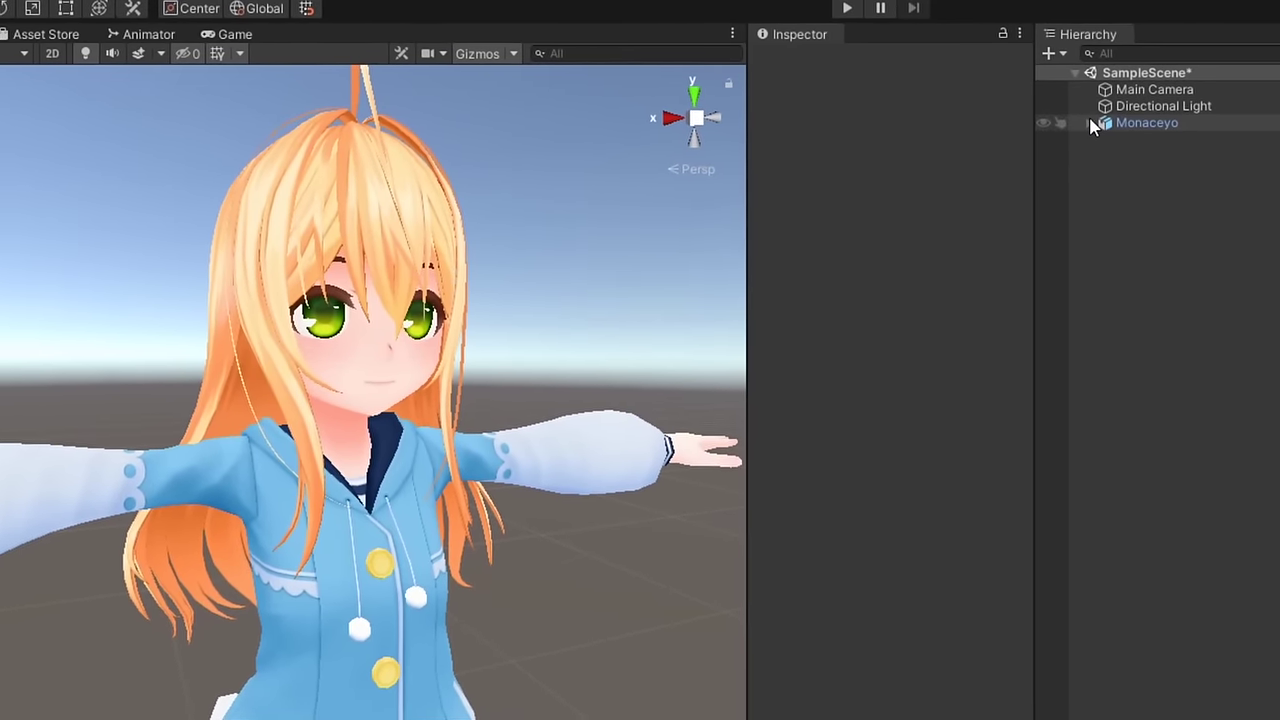
{"action": "left_click", "coordinate": [1127, 121]}
{"action": "left_click", "coordinate": [1139, 136]}
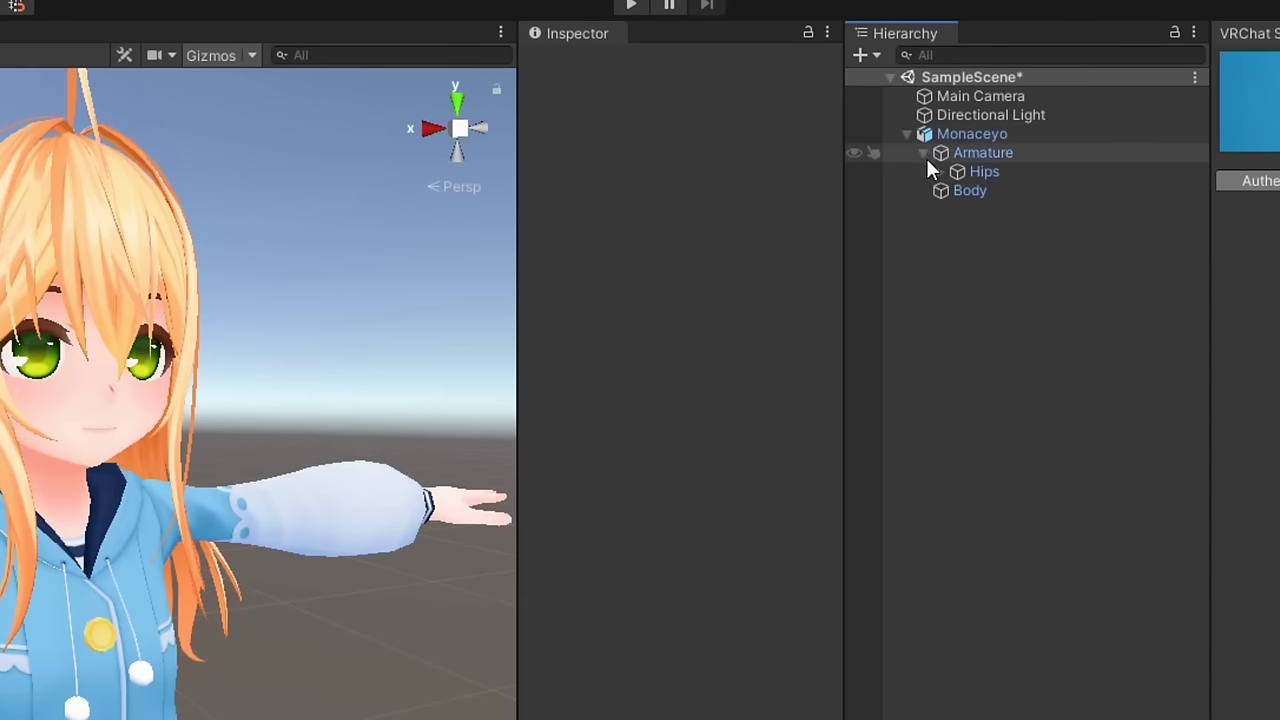
{"action": "left_click", "coordinate": [940, 171]}
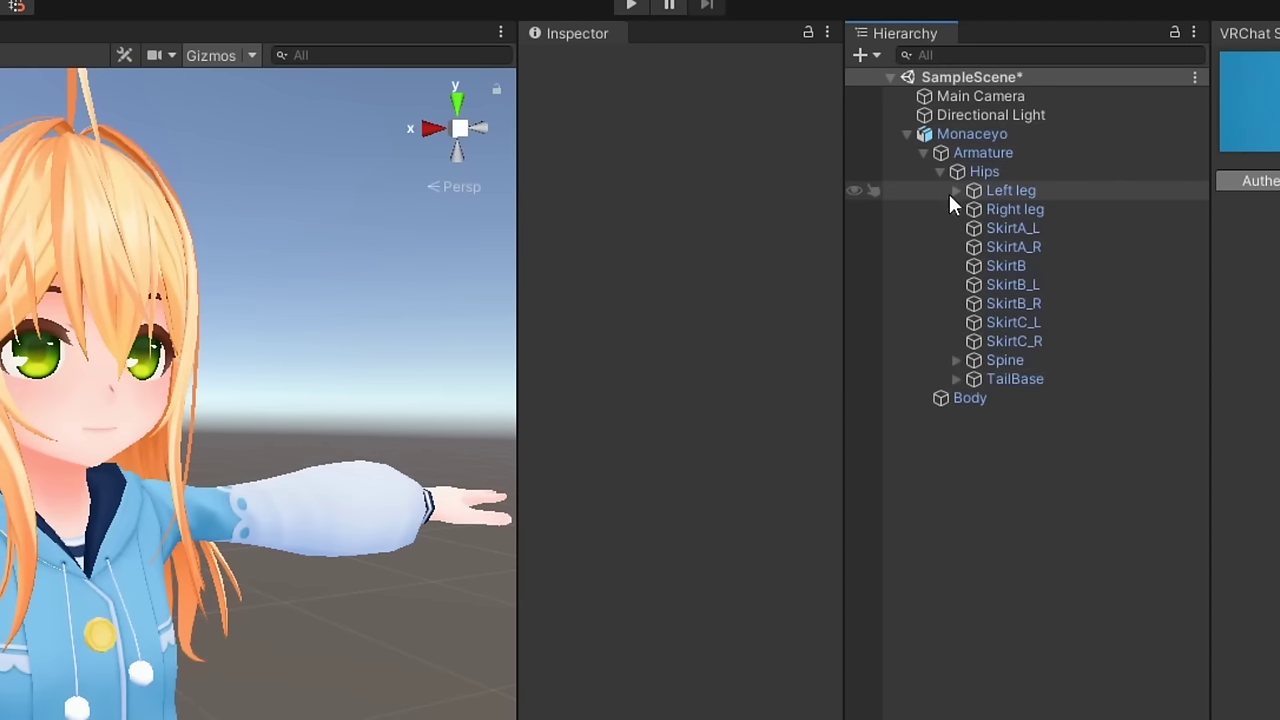
{"action": "left_click", "coordinate": [957, 360]}
{"action": "left_click", "coordinate": [973, 379]}
{"action": "left_click", "coordinate": [989, 416]}
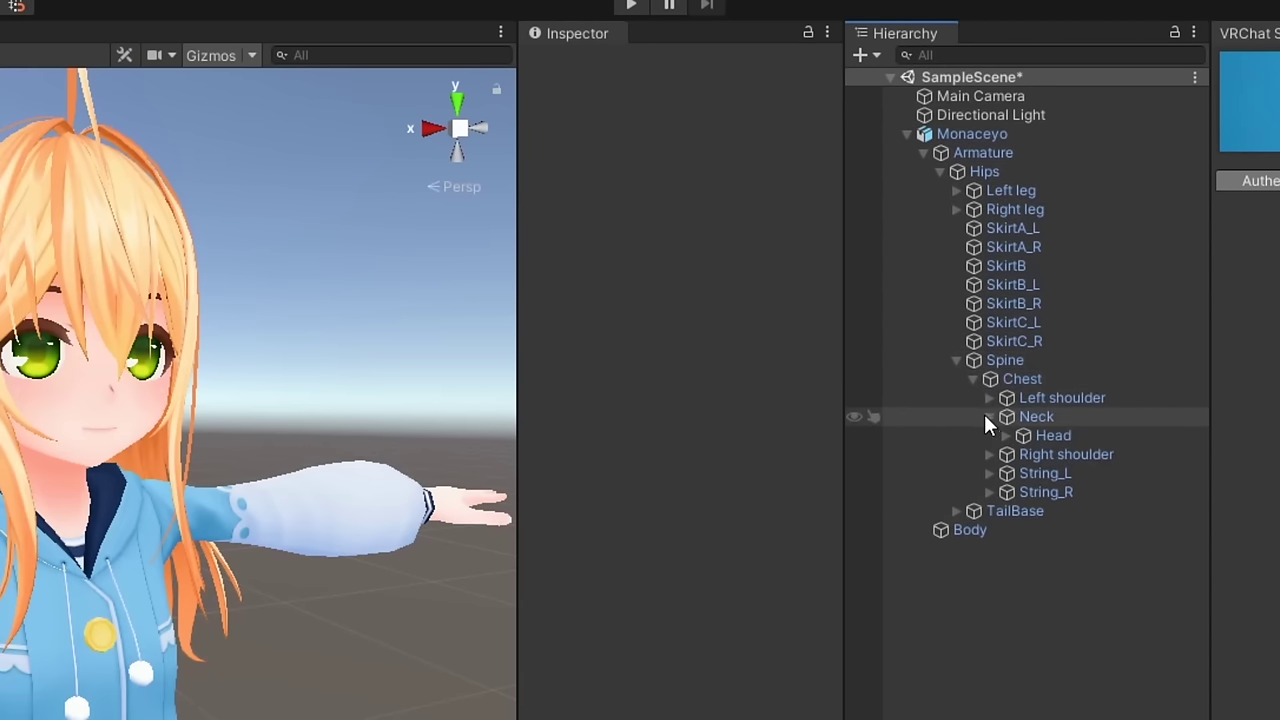
{"action": "left_click", "coordinate": [998, 430]}
{"action": "left_click", "coordinate": [1002, 432]}
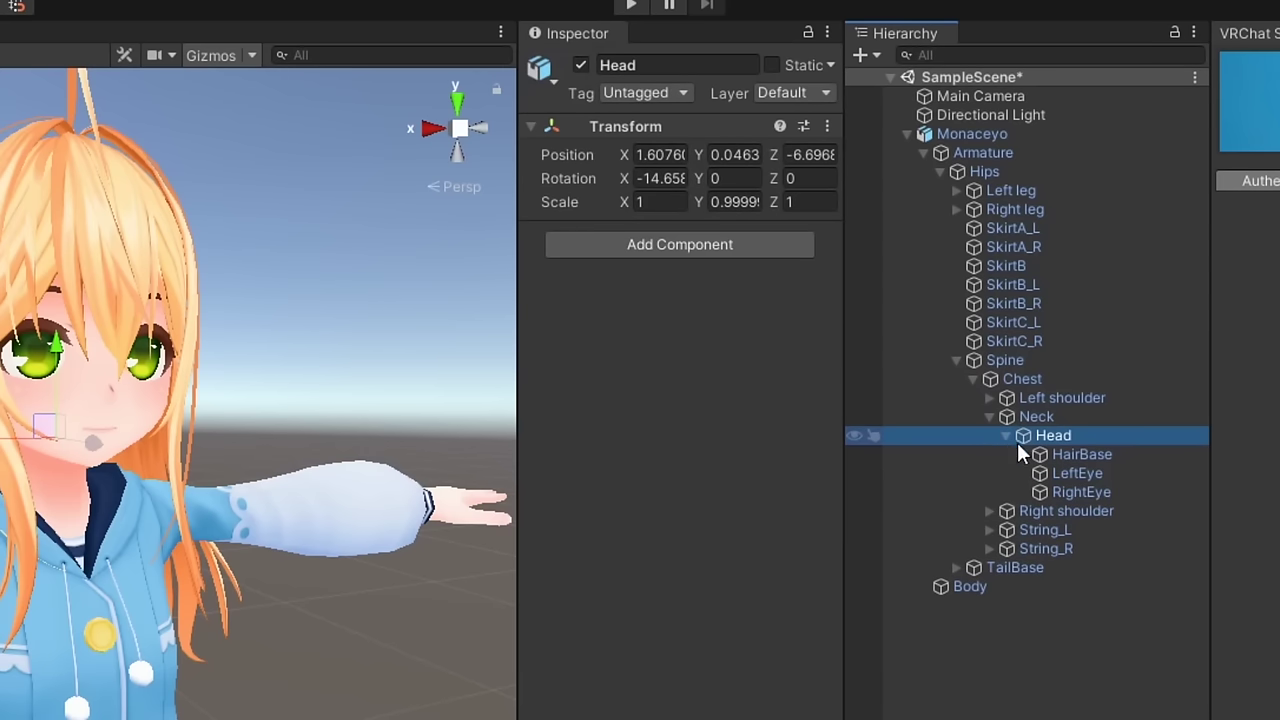
{"action": "left_click", "coordinate": [1048, 458]}
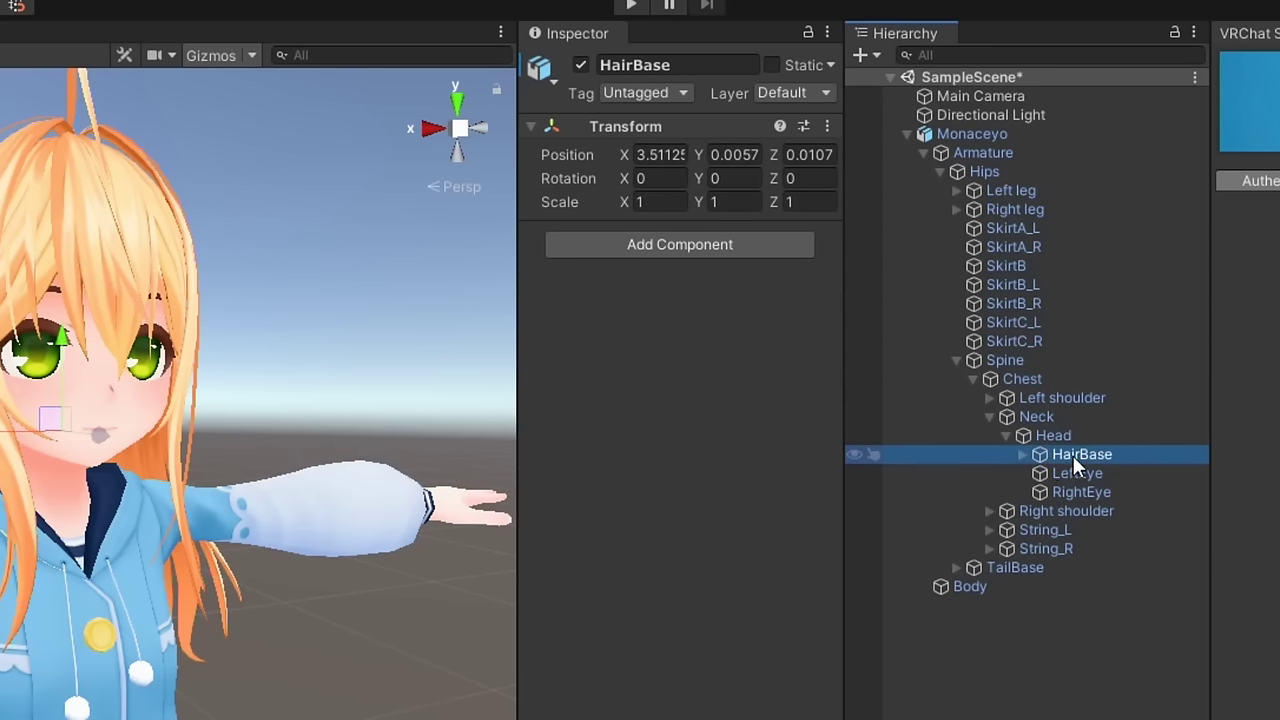
Add a VRC Phys Bone component to HairBase via the 'vrc phys' search
{"action": "left_click", "coordinate": [652, 244]}
{"action": "type", "text": "vrc ph"}
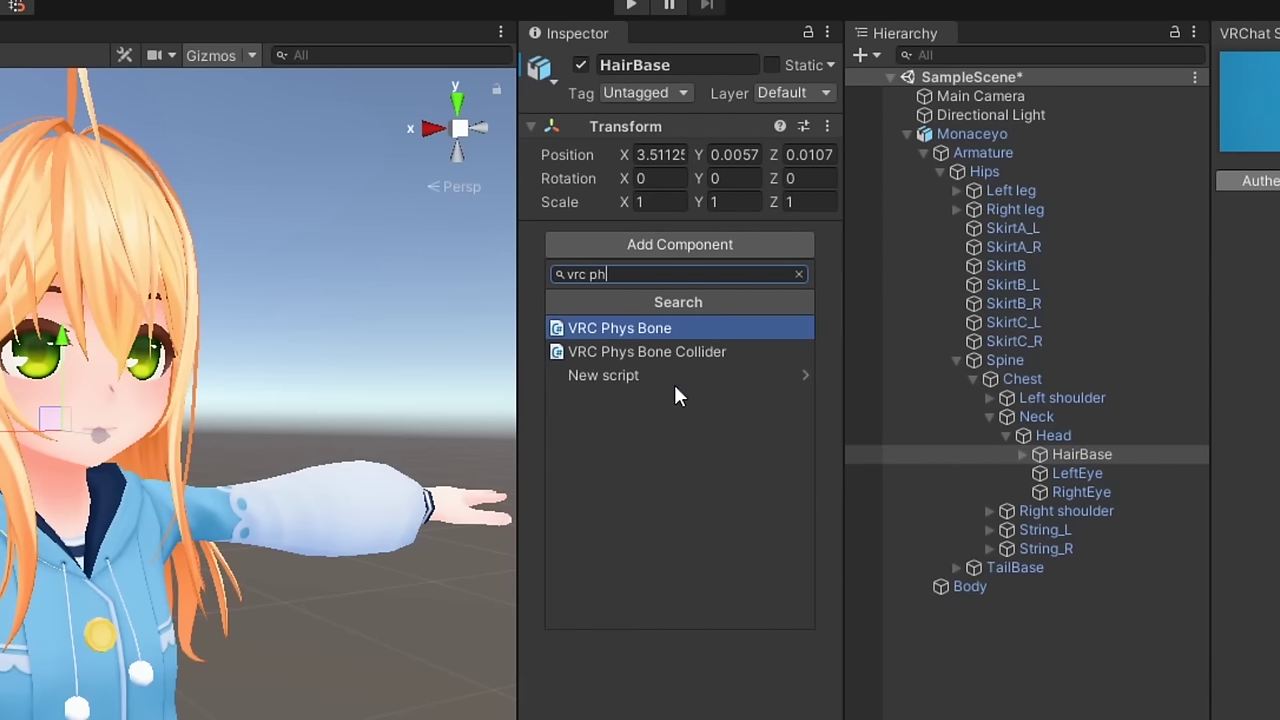
{"action": "type", "text": "ys"}
{"action": "left_click", "coordinate": [633, 327]}
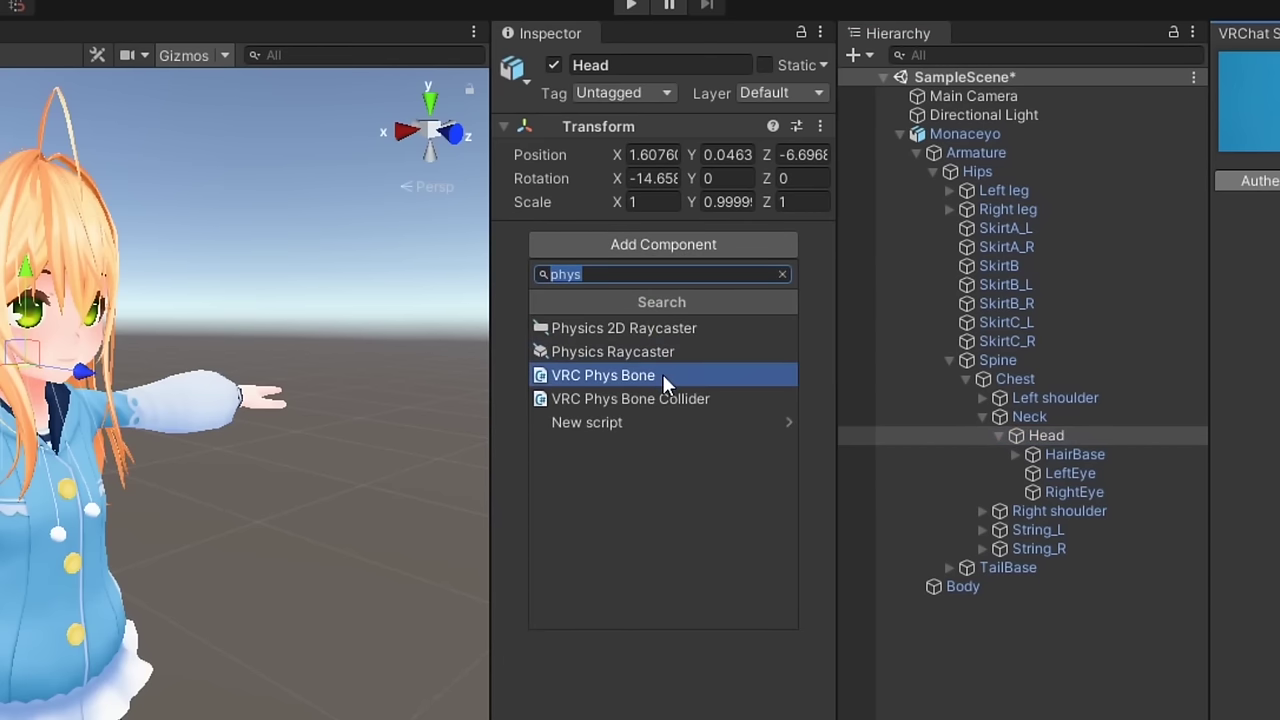
Add a VRC Phys Bone to Head, ignoring the LeftEye and RightEye transforms
{"action": "left_click", "coordinate": [662, 375]}
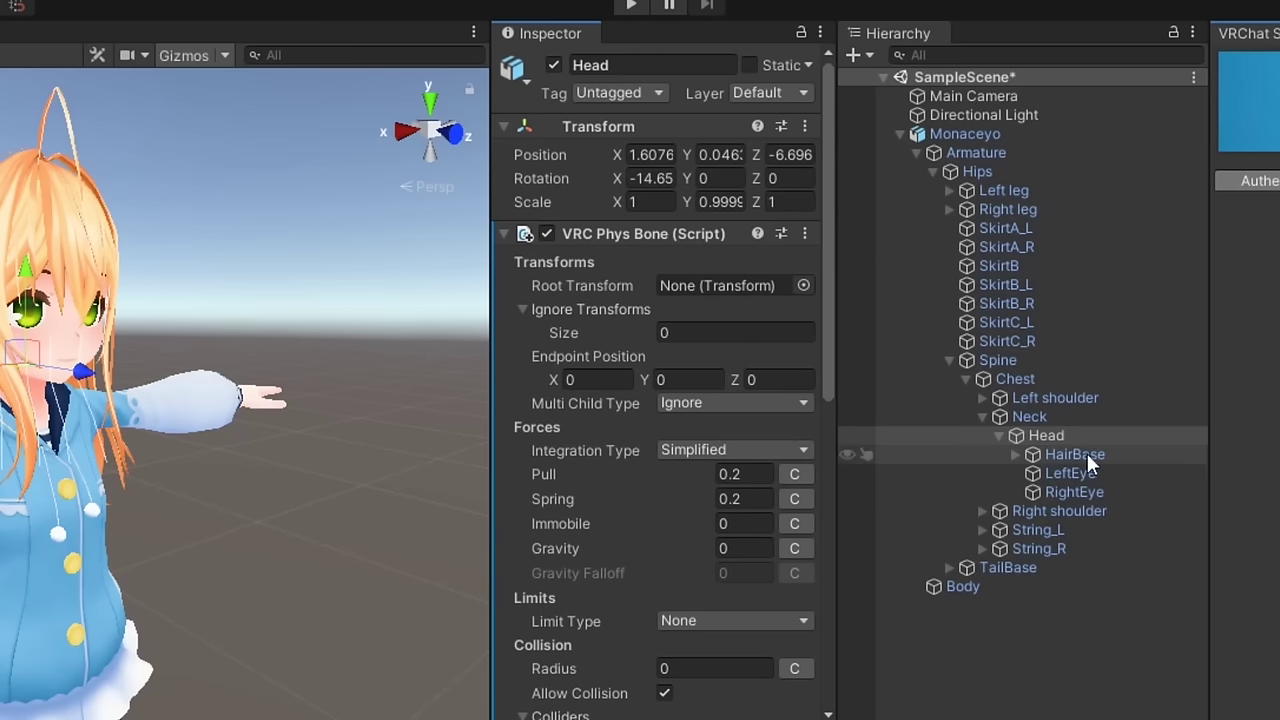
{"action": "left_click_drag", "start_coordinate": [1090, 470], "coordinate": [748, 340]}
{"action": "left_click_drag", "start_coordinate": [655, 314], "coordinate": [656, 318]}
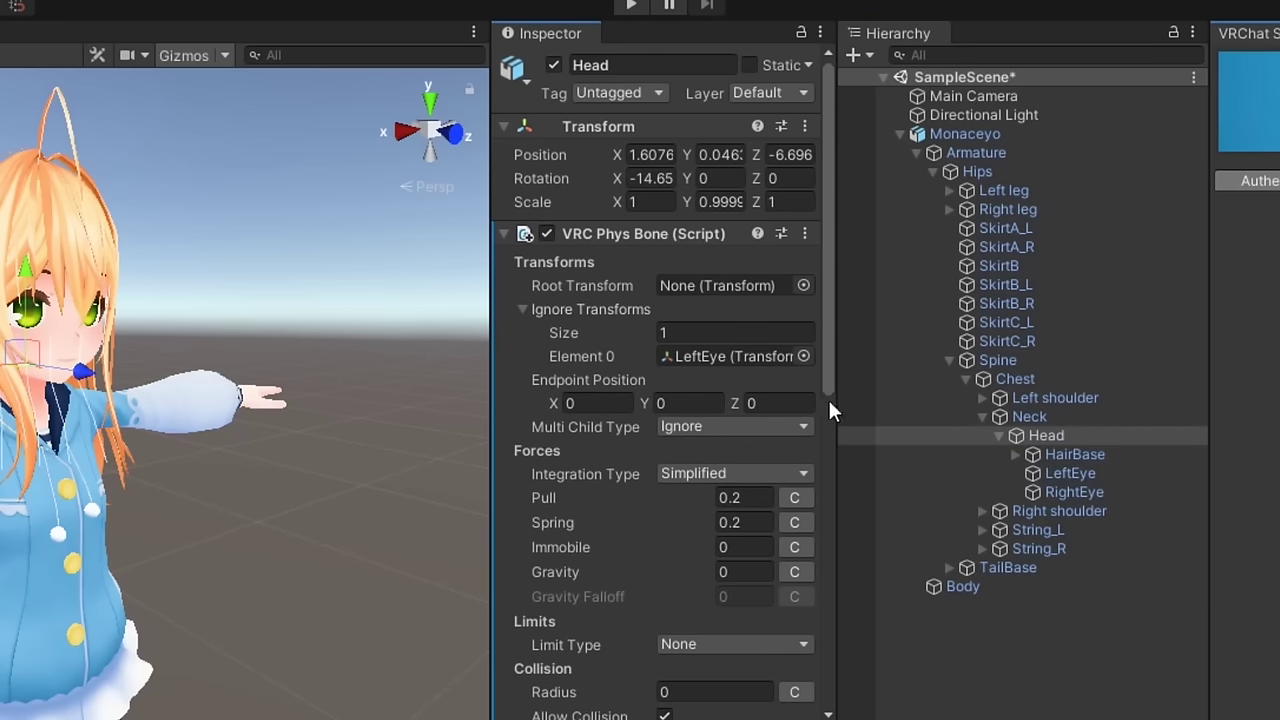
{"action": "left_click_drag", "start_coordinate": [1062, 492], "coordinate": [641, 316]}
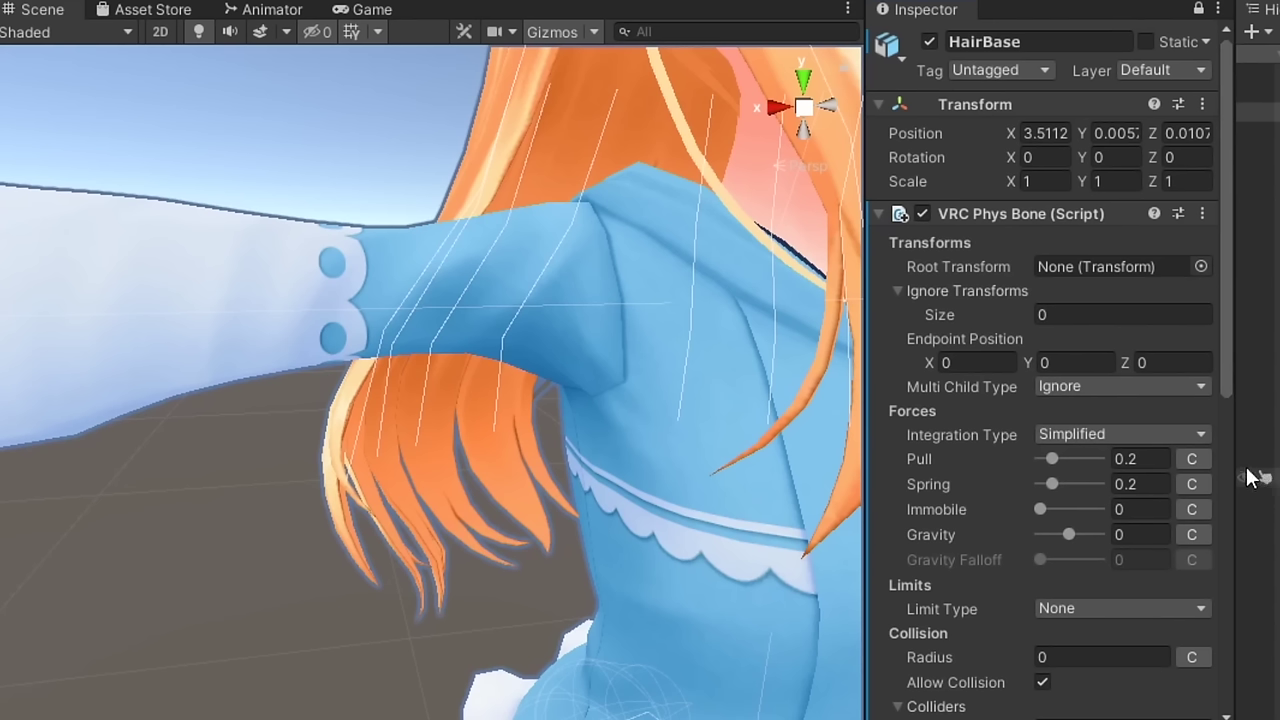
Set the phys bone's Endpoint Position Y to 0.04, starting from a typed 0.12
{"action": "left_click", "coordinate": [1031, 361]}
{"action": "type", "text": "0.12"}
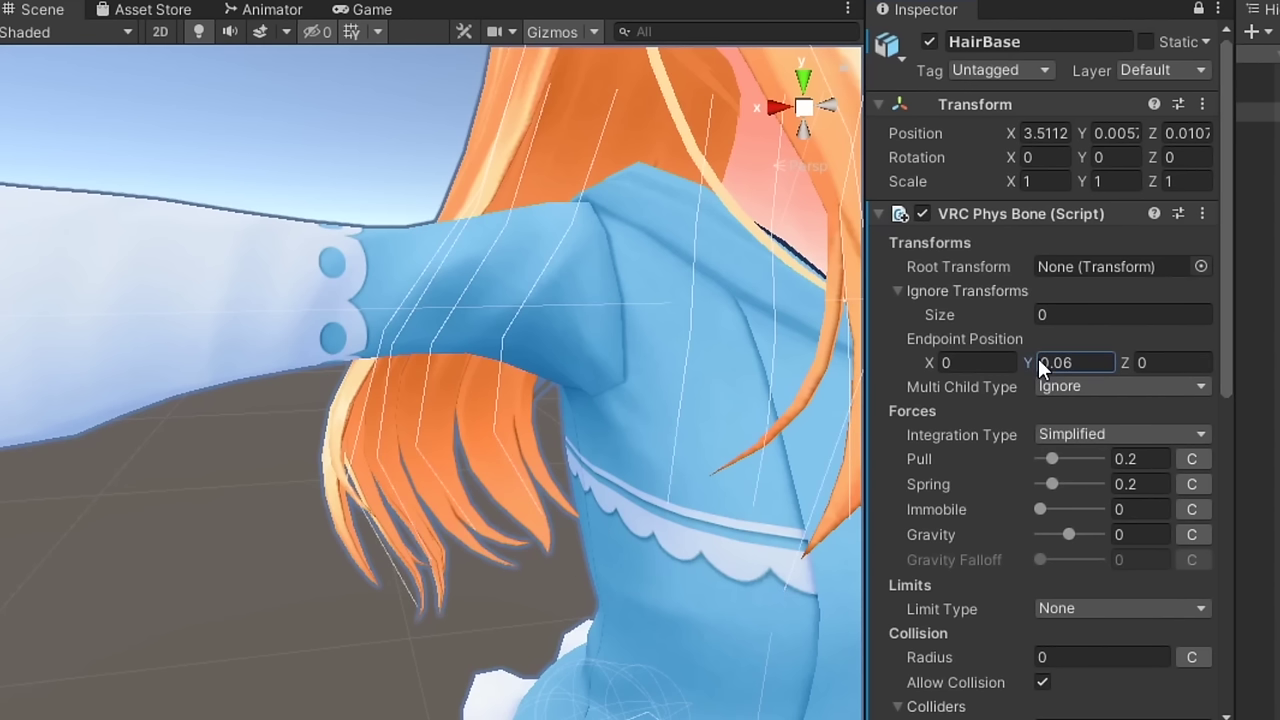
{"action": "left_click_drag", "start_coordinate": [1038, 358], "coordinate": [1040, 359]}
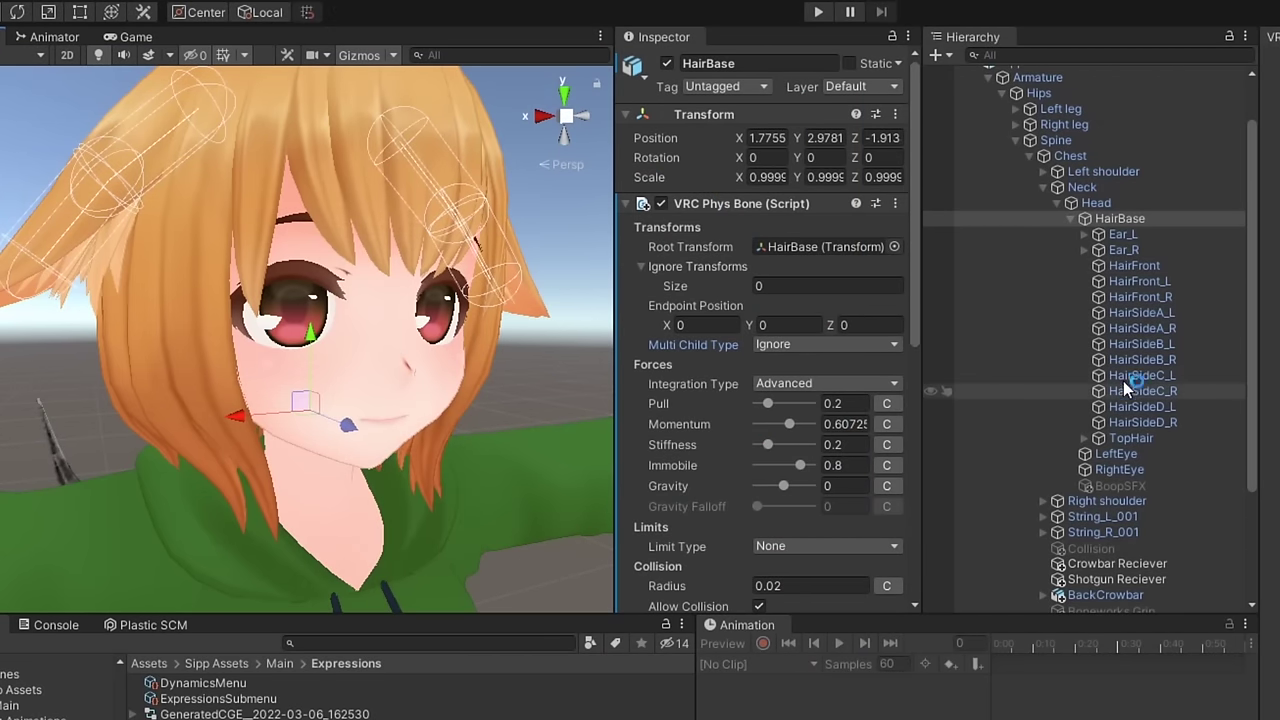
{"action": "left_click_drag", "start_coordinate": [750, 325], "coordinate": [755, 320]}
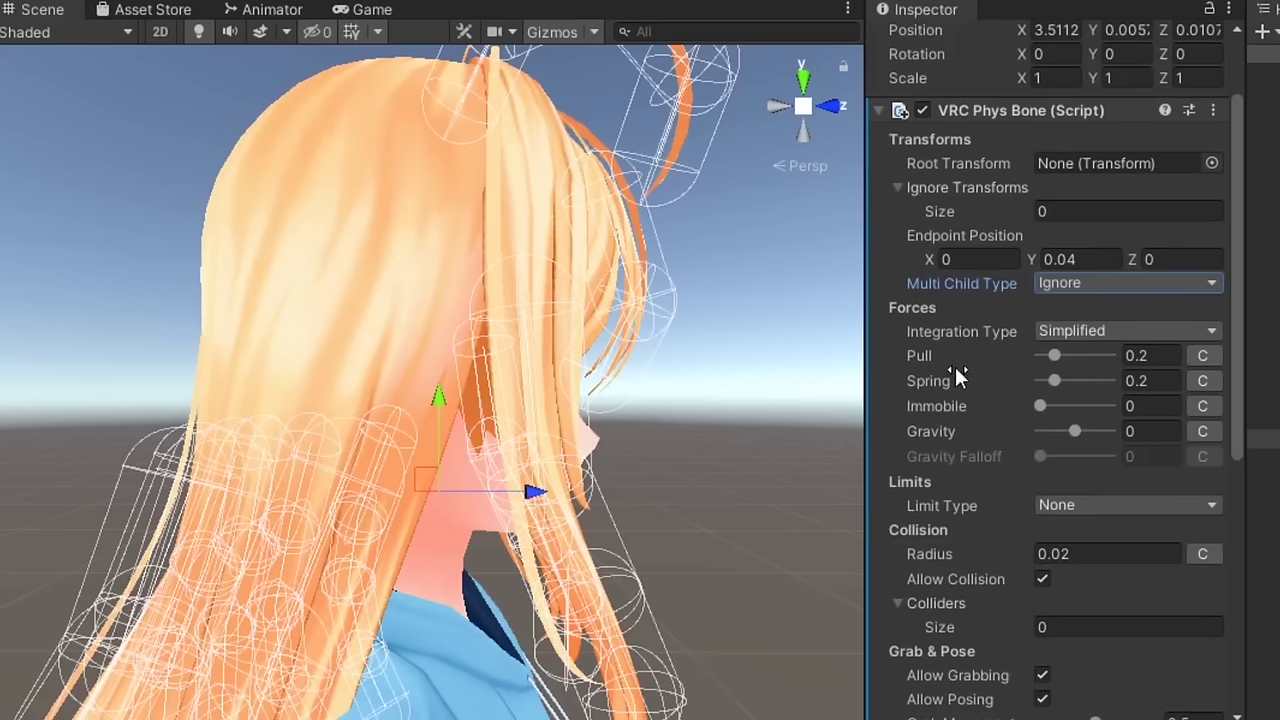
Try Multi Child Type First, then set it to Average while viewing the hair bones
{"action": "left_click", "coordinate": [1091, 286]}
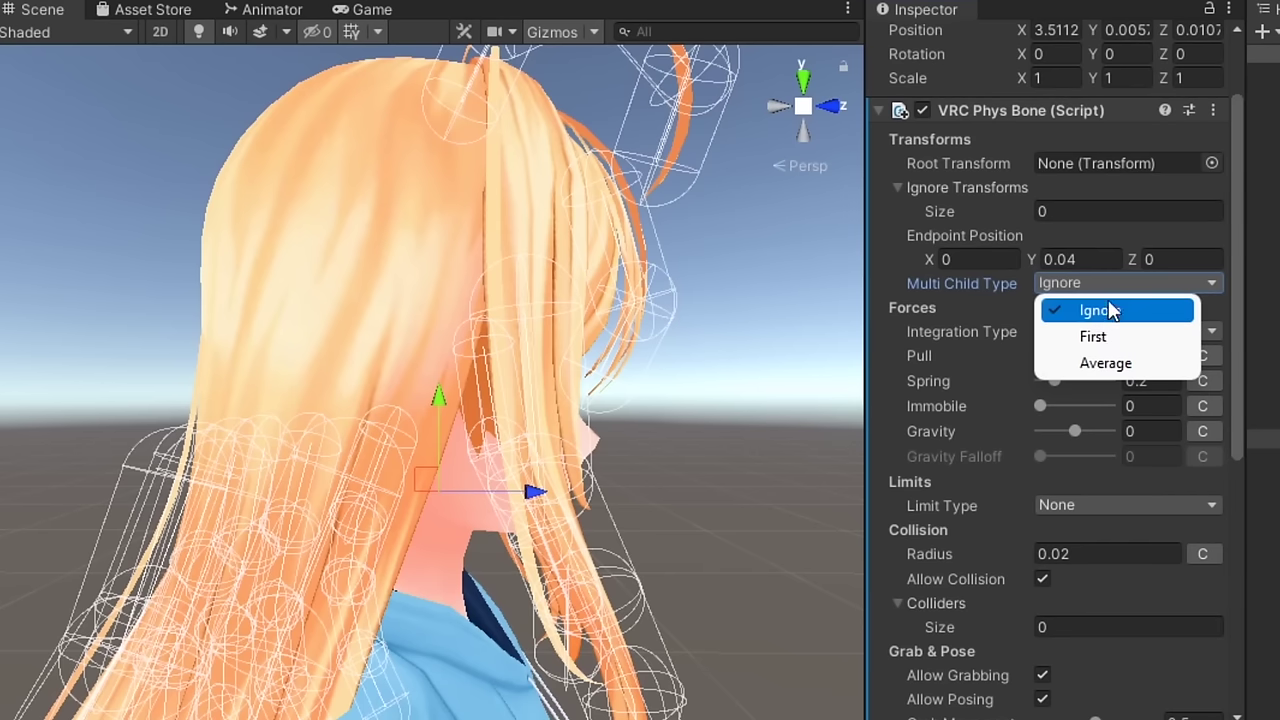
{"action": "left_click", "coordinate": [1093, 336]}
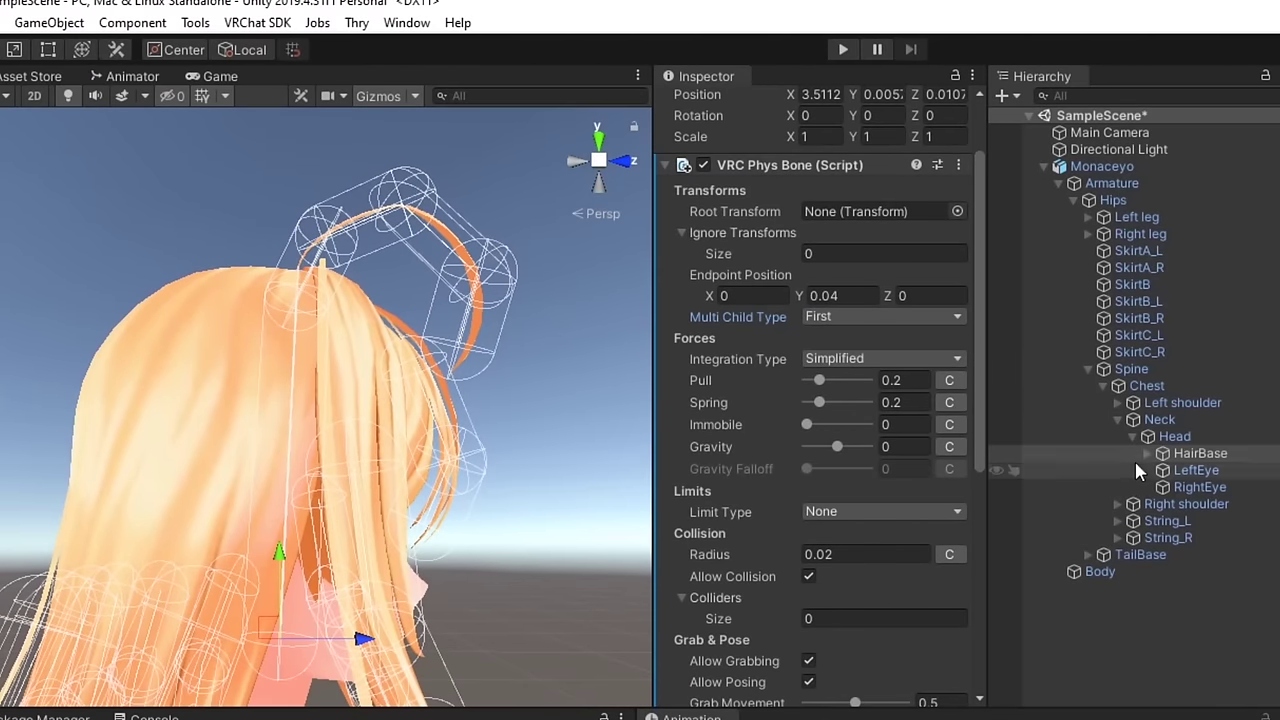
{"action": "left_click", "coordinate": [1147, 453]}
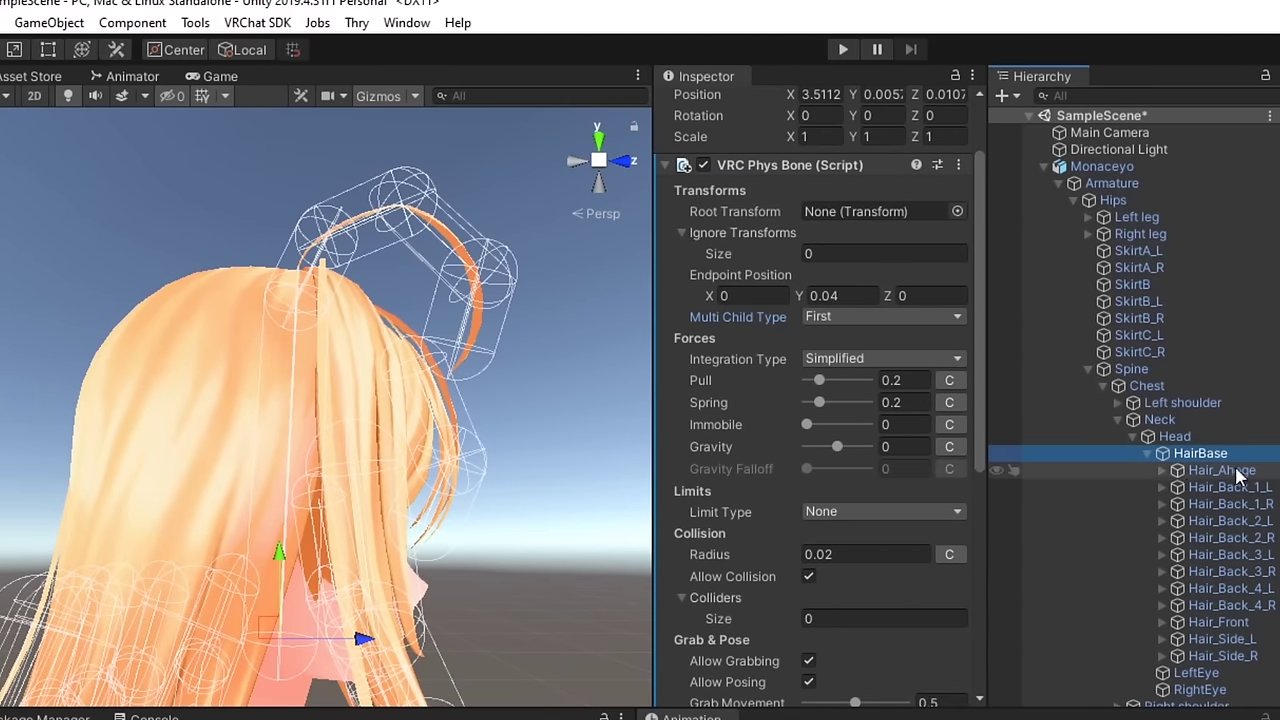
{"action": "left_click", "coordinate": [925, 318]}
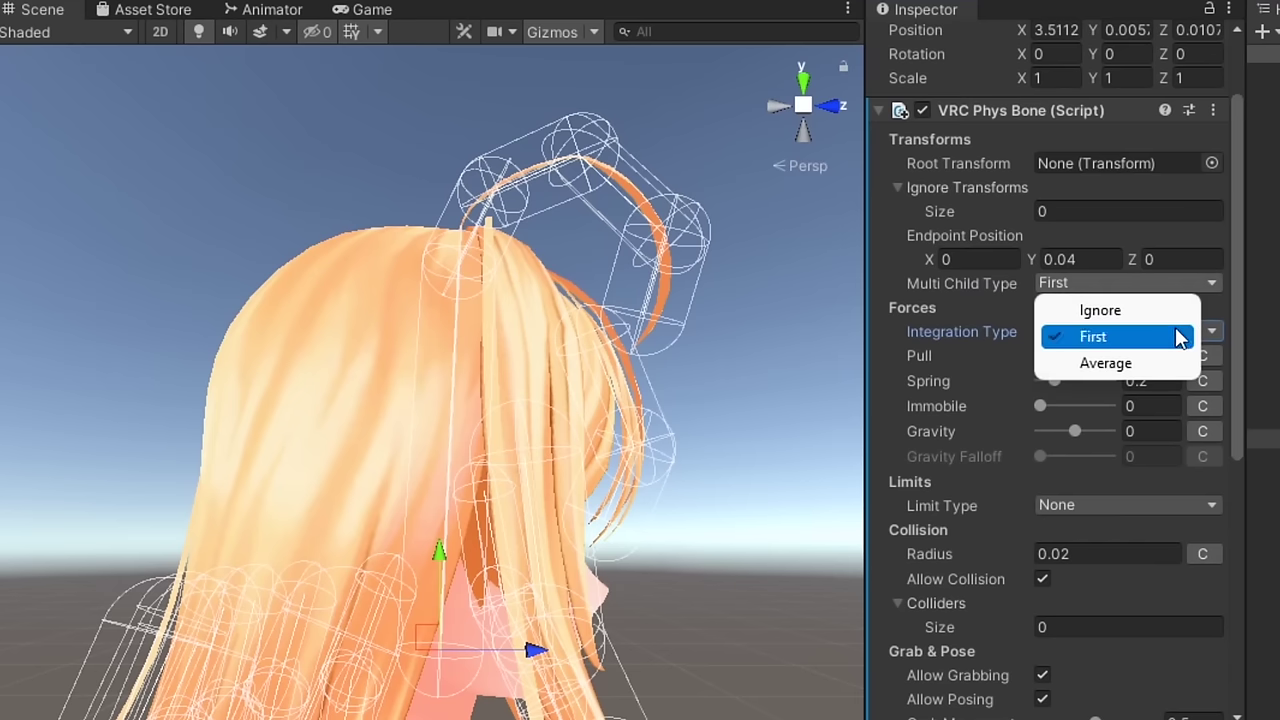
{"action": "left_click", "coordinate": [927, 388]}
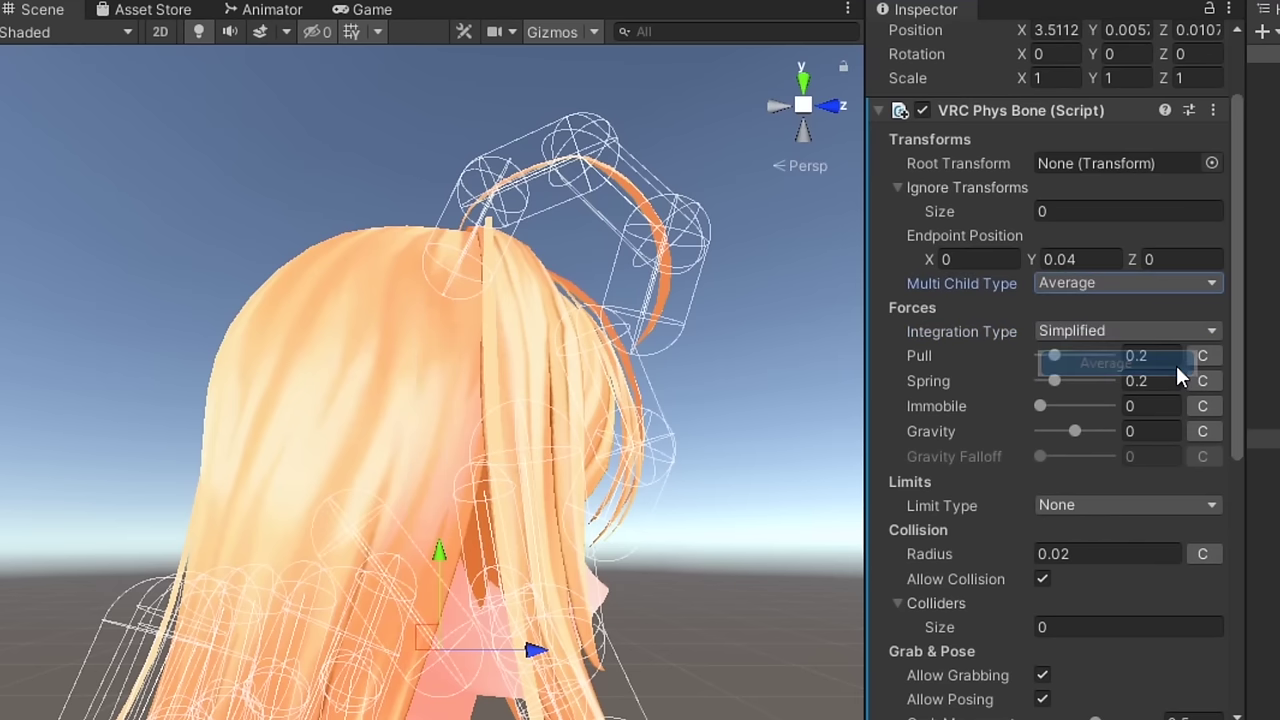
{"action": "left_click_drag", "start_coordinate": [843, 400], "coordinate": [713, 555], "text": "alt"}
{"action": "scroll", "coordinate": [697, 491], "scroll_direction": "up", "scroll_amount": 5}
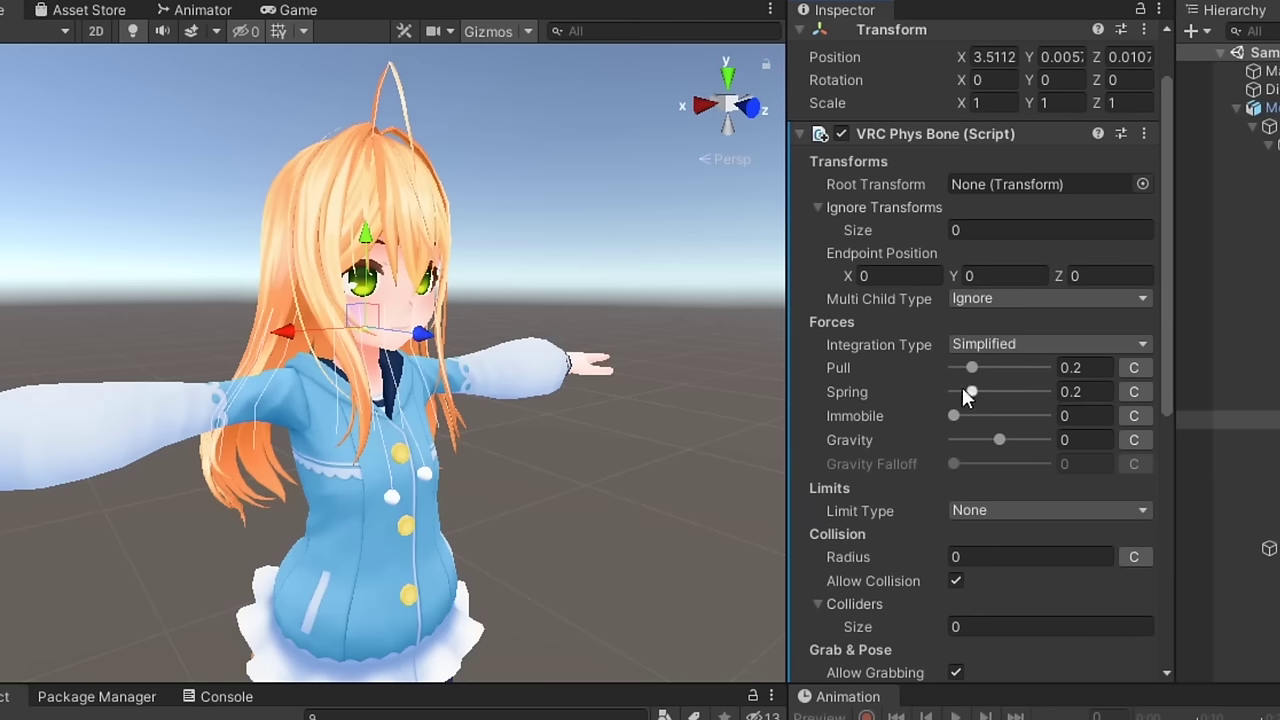
Adjust the Pull, Spring, Immobile and Gravity sliders, leaving Pull at 0.5
{"action": "left_click_drag", "start_coordinate": [979, 368], "coordinate": [1027, 392]}
{"action": "left_click_drag", "start_coordinate": [955, 415], "coordinate": [969, 415]}
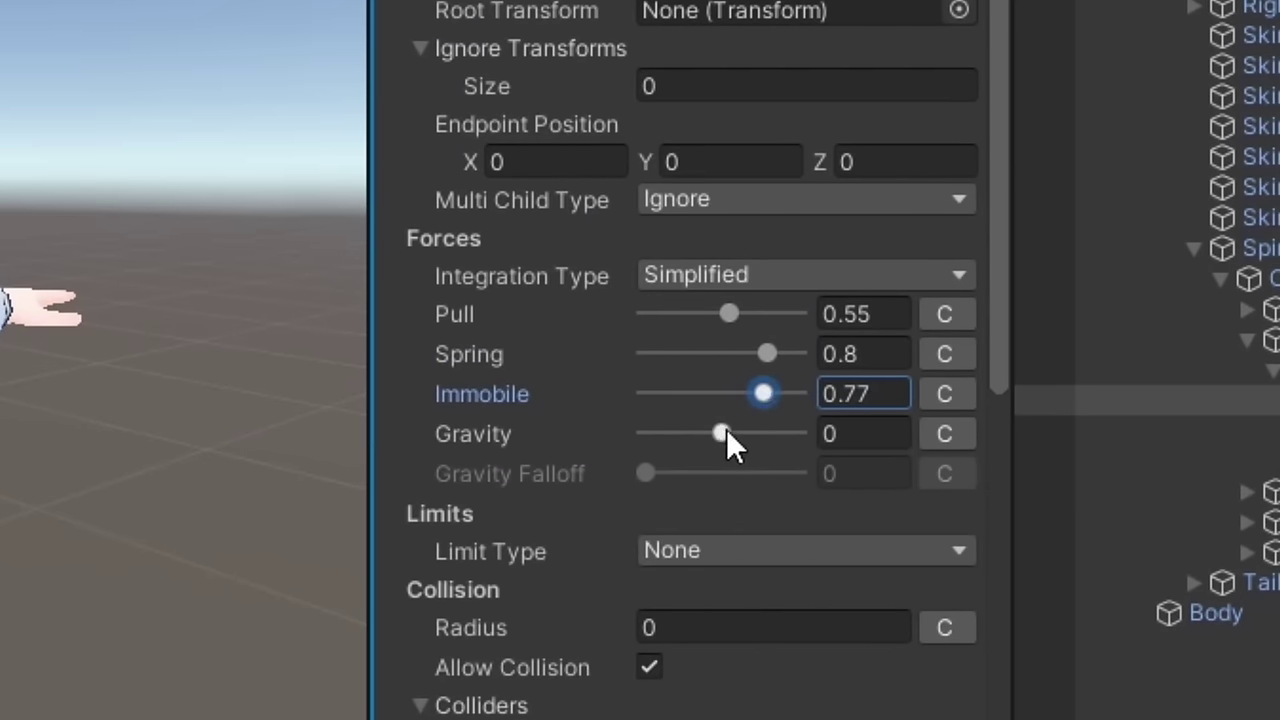
{"action": "left_click_drag", "start_coordinate": [721, 432], "coordinate": [731, 432]}
{"action": "left_click_drag", "start_coordinate": [734, 354], "coordinate": [724, 354]}
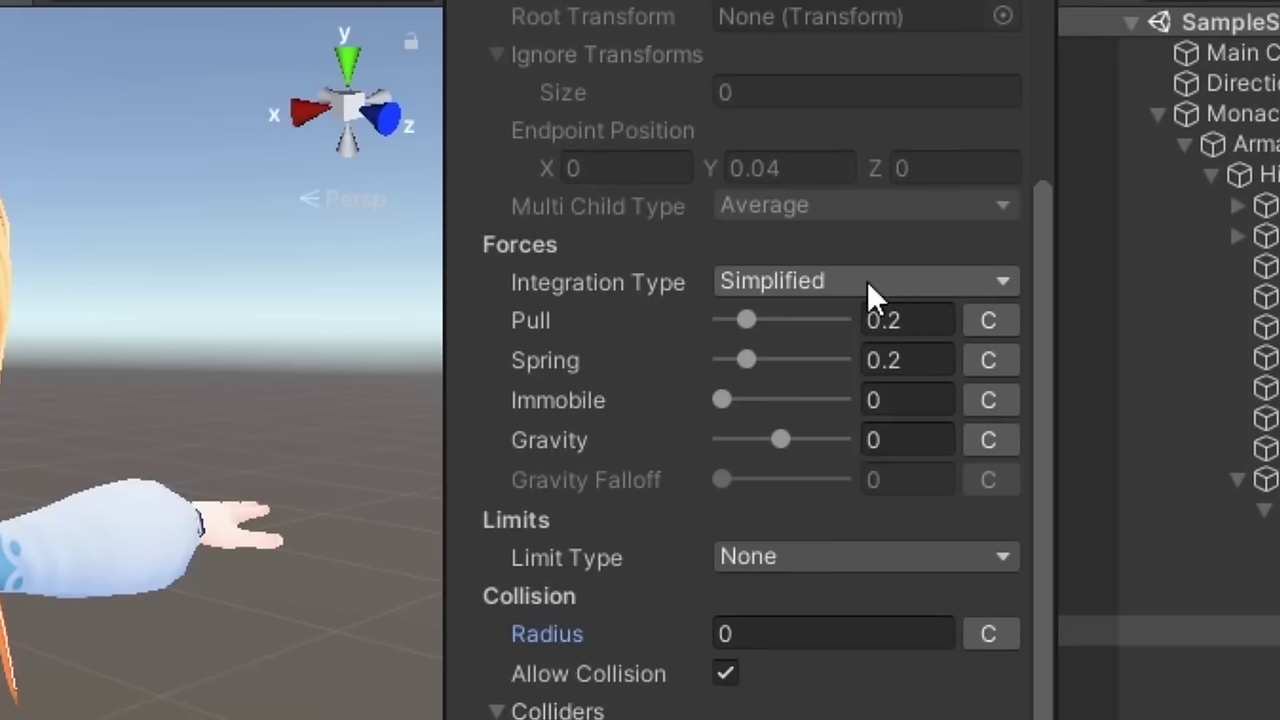
Switch Integration Type to Advanced and then back to Simplified
{"action": "left_click", "coordinate": [867, 281]}
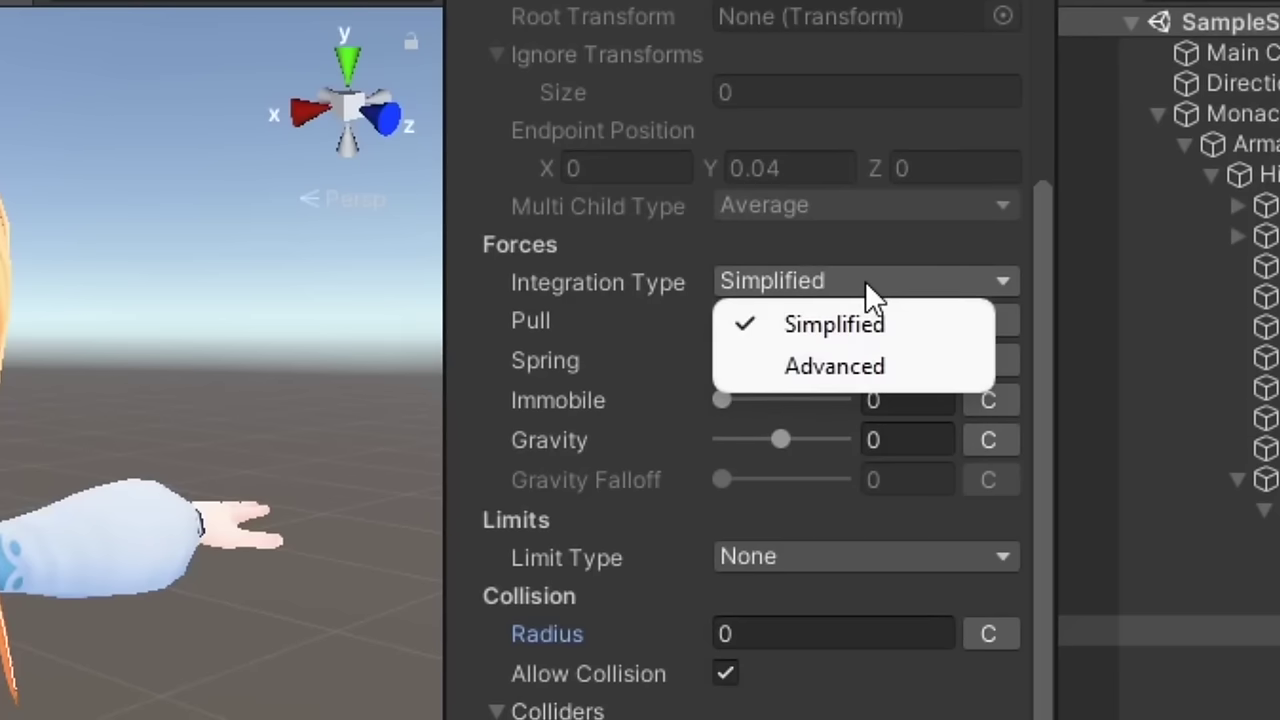
{"action": "left_click", "coordinate": [870, 364]}
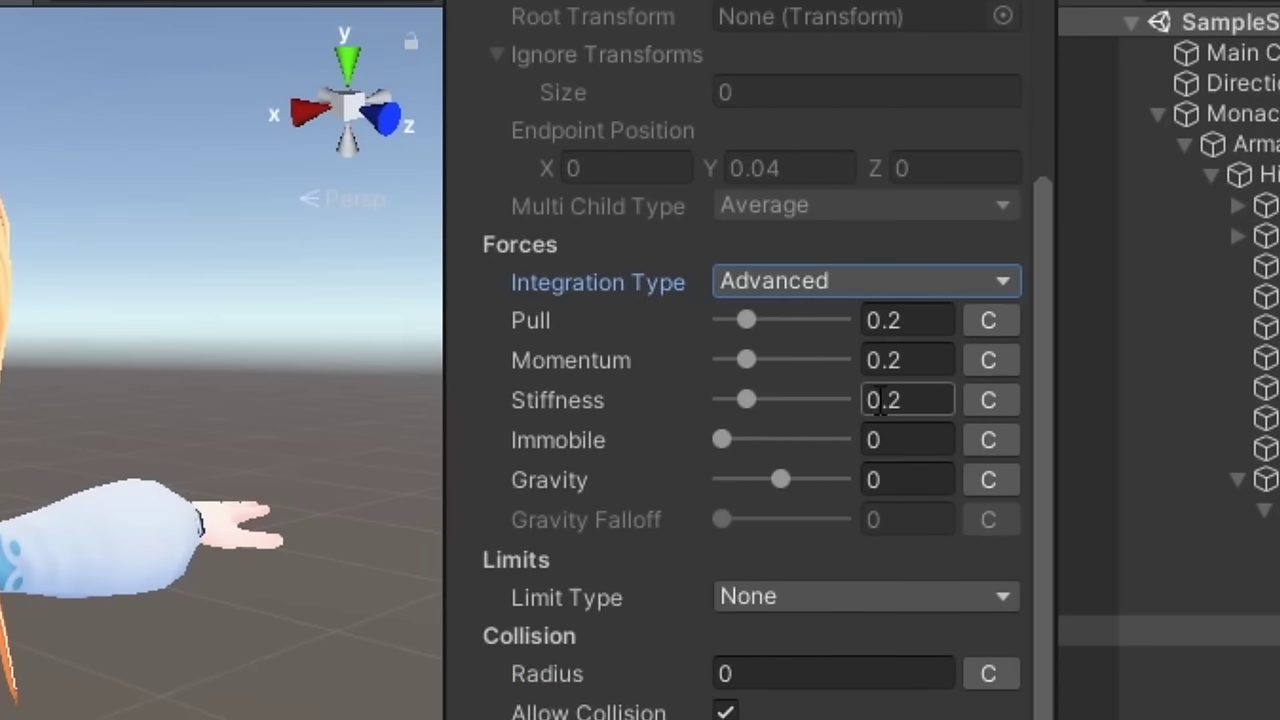
{"action": "left_click", "coordinate": [891, 278]}
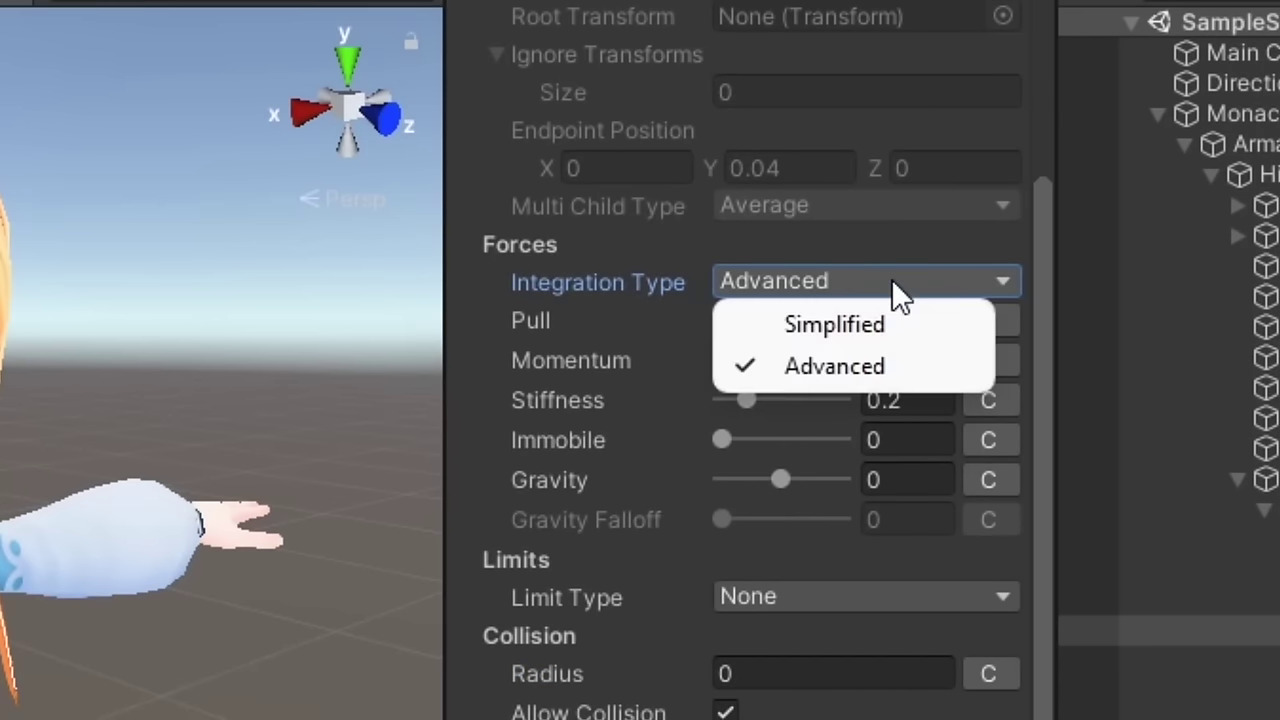
{"action": "left_click", "coordinate": [886, 337]}
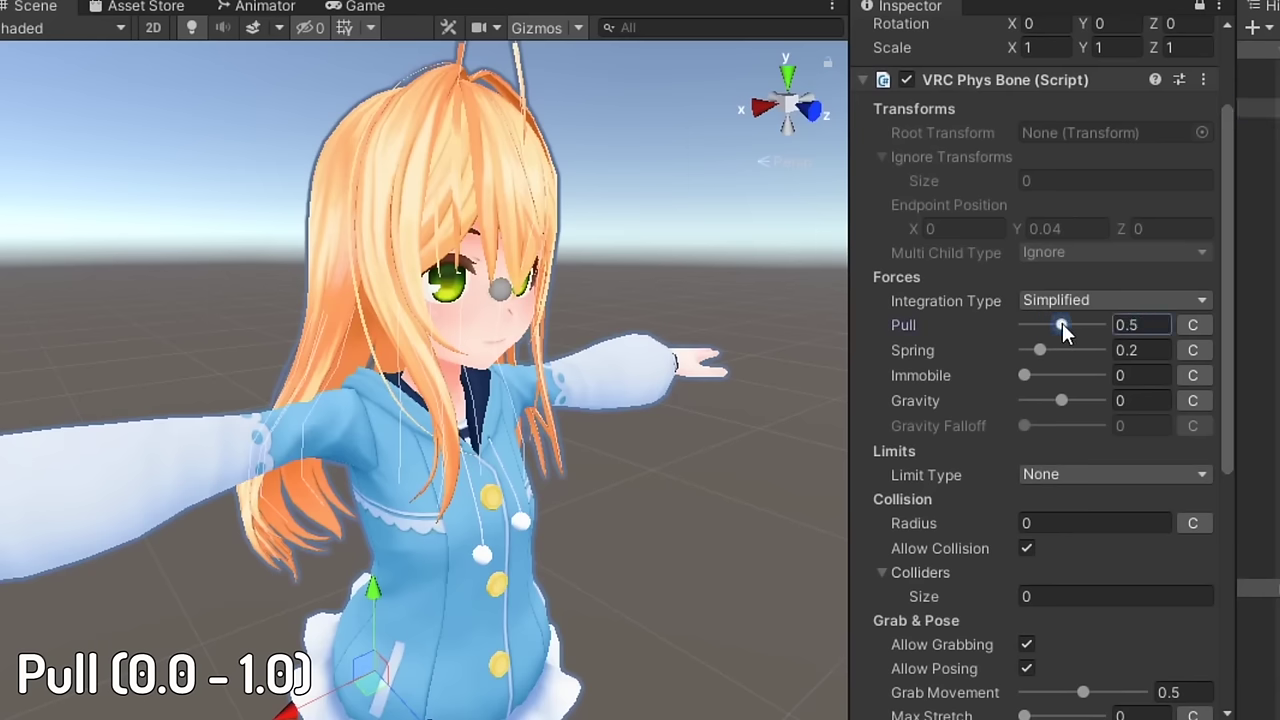
Test Spring at 0.99 and 0.05 by moving the avatar, then restore it to 0.2
{"action": "left_click_drag", "start_coordinate": [365, 700], "coordinate": [417, 616]}
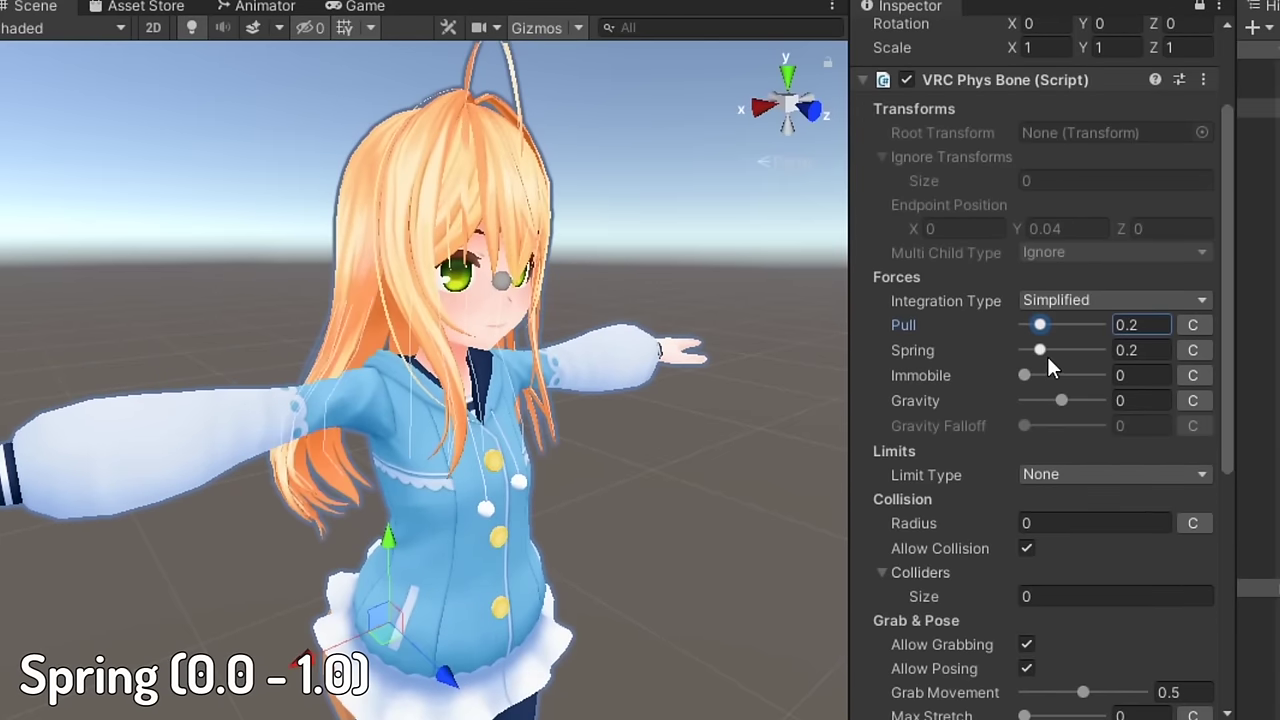
{"action": "left_click_drag", "start_coordinate": [1039, 352], "coordinate": [1099, 347]}
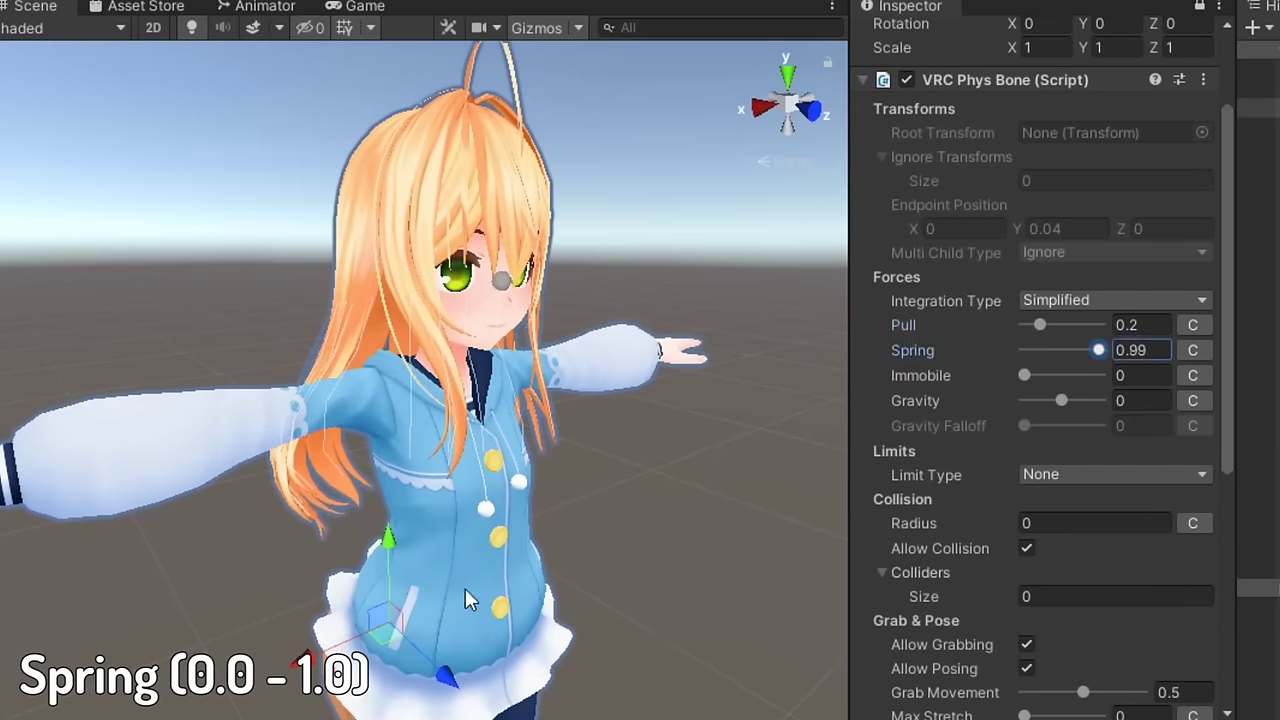
{"action": "left_click_drag", "start_coordinate": [383, 651], "coordinate": [320, 670]}
{"action": "left_click", "coordinate": [1026, 350]}
{"action": "left_click", "coordinate": [1040, 350]}
Raise Immobile to 0.71, then 0.96, moving the avatar to watch the hair
{"action": "left_click_drag", "start_coordinate": [1024, 375], "coordinate": [1077, 376]}
{"action": "left_click_drag", "start_coordinate": [383, 650], "coordinate": [330, 640]}
{"action": "left_click_drag", "start_coordinate": [1081, 375], "coordinate": [1096, 375]}
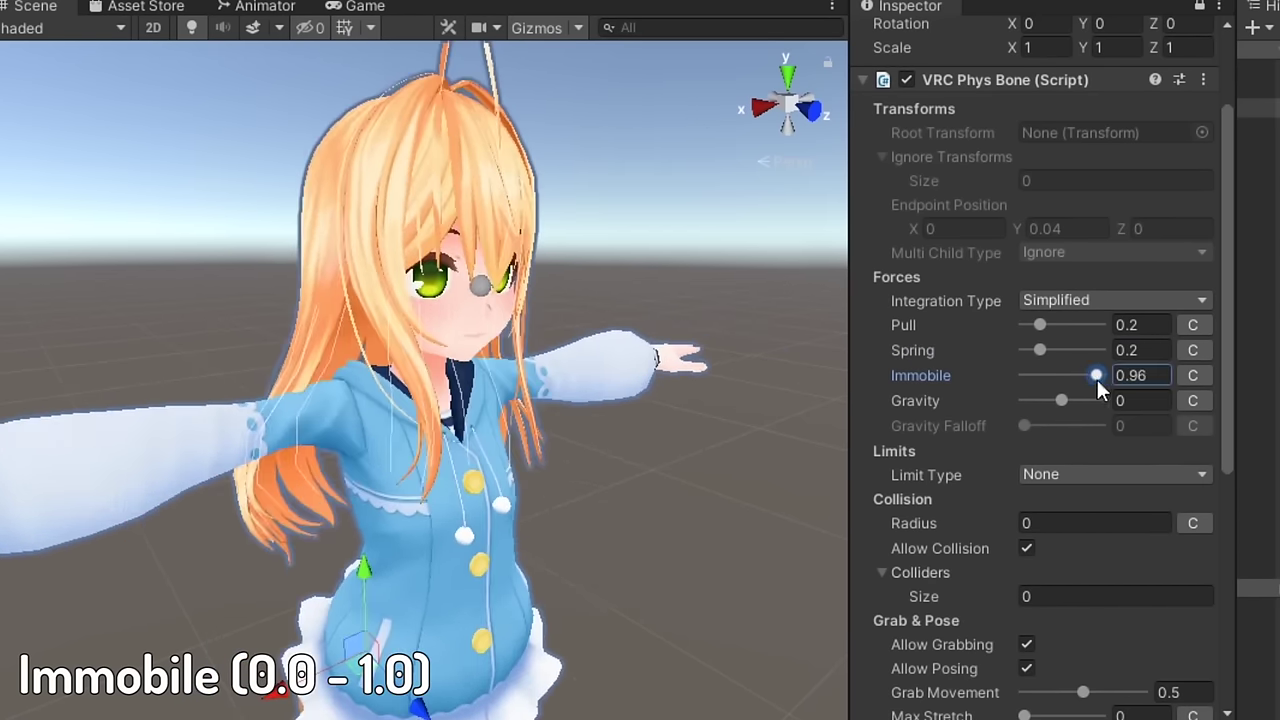
{"action": "left_click_drag", "start_coordinate": [350, 678], "coordinate": [464, 526]}
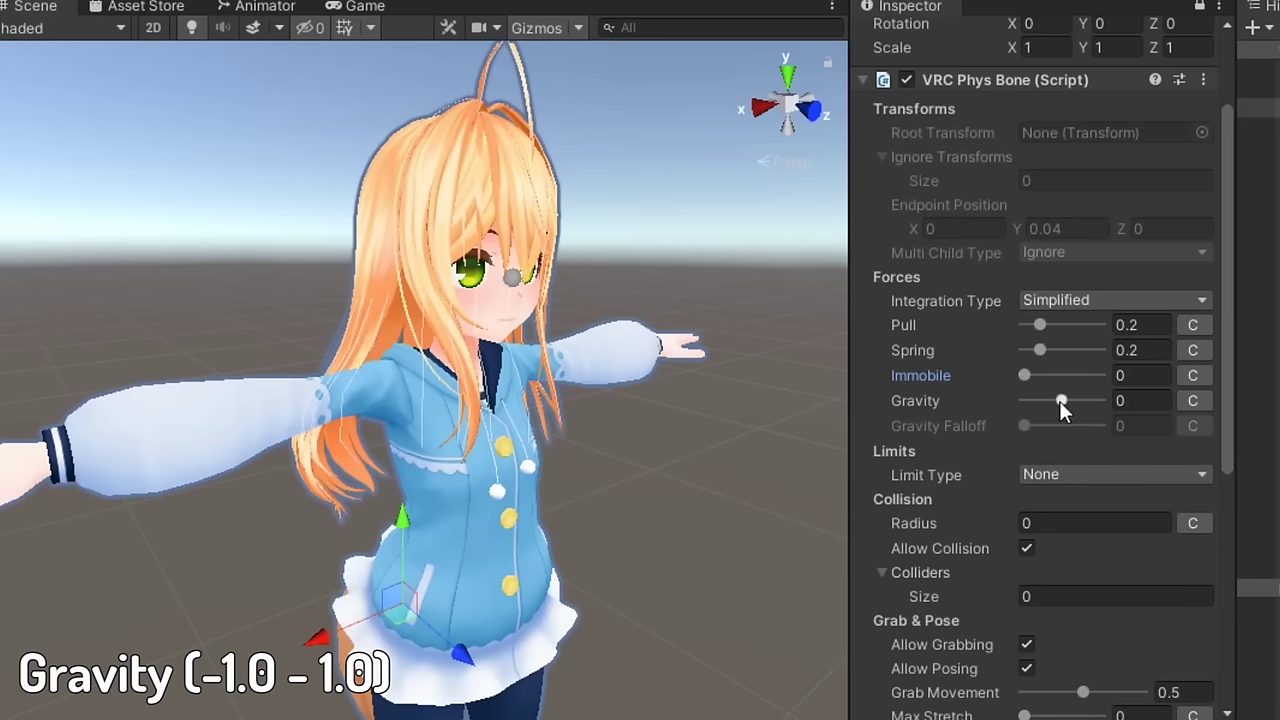
Raise Gravity and Gravity Falloff to 1 so the hair hangs down
{"action": "left_click_drag", "start_coordinate": [1062, 404], "coordinate": [1104, 404]}
{"action": "left_click_drag", "start_coordinate": [1025, 425], "coordinate": [1112, 440]}
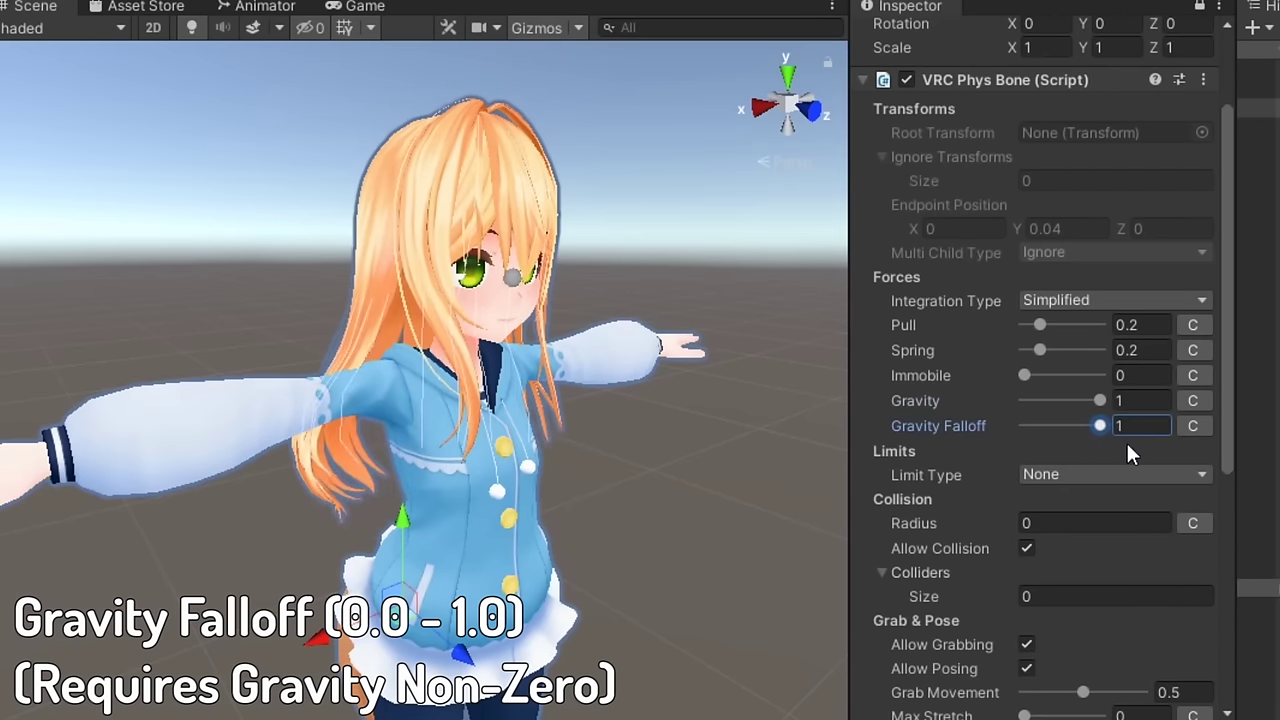
{"action": "left_click_drag", "start_coordinate": [670, 400], "coordinate": [603, 420], "text": "alt"}
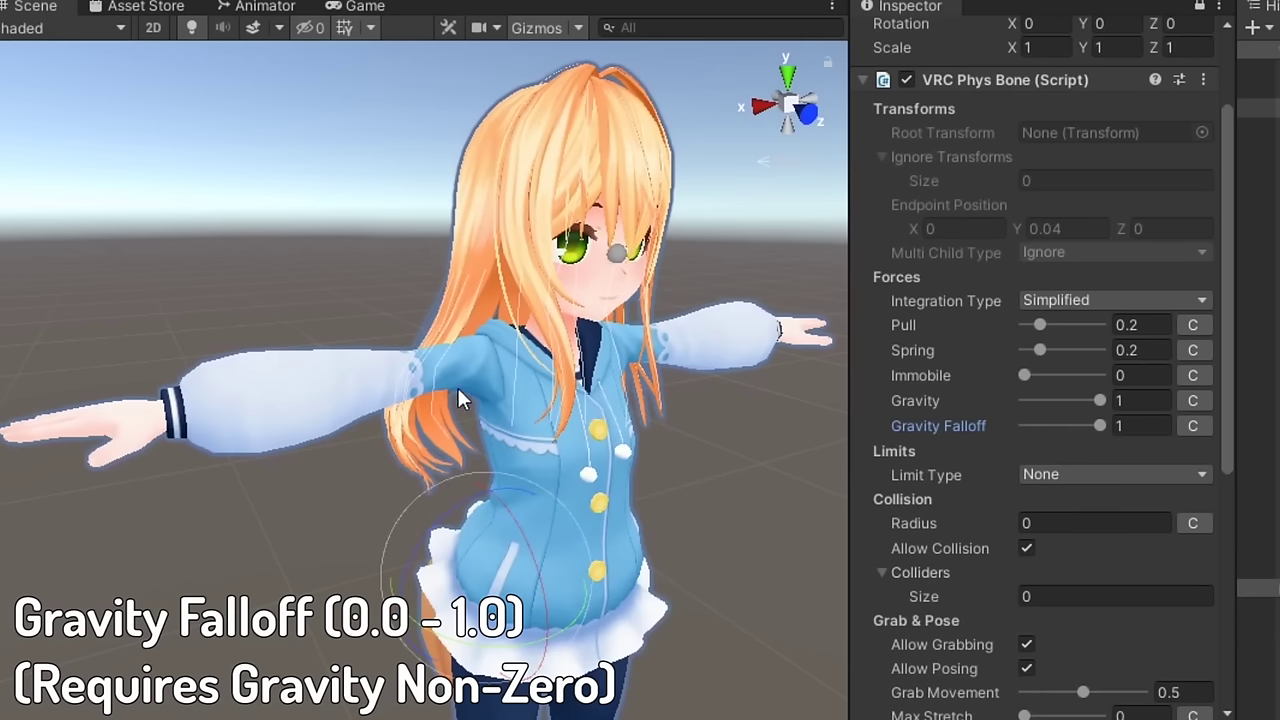
{"action": "left_click_drag", "start_coordinate": [459, 392], "coordinate": [327, 567], "text": "alt"}
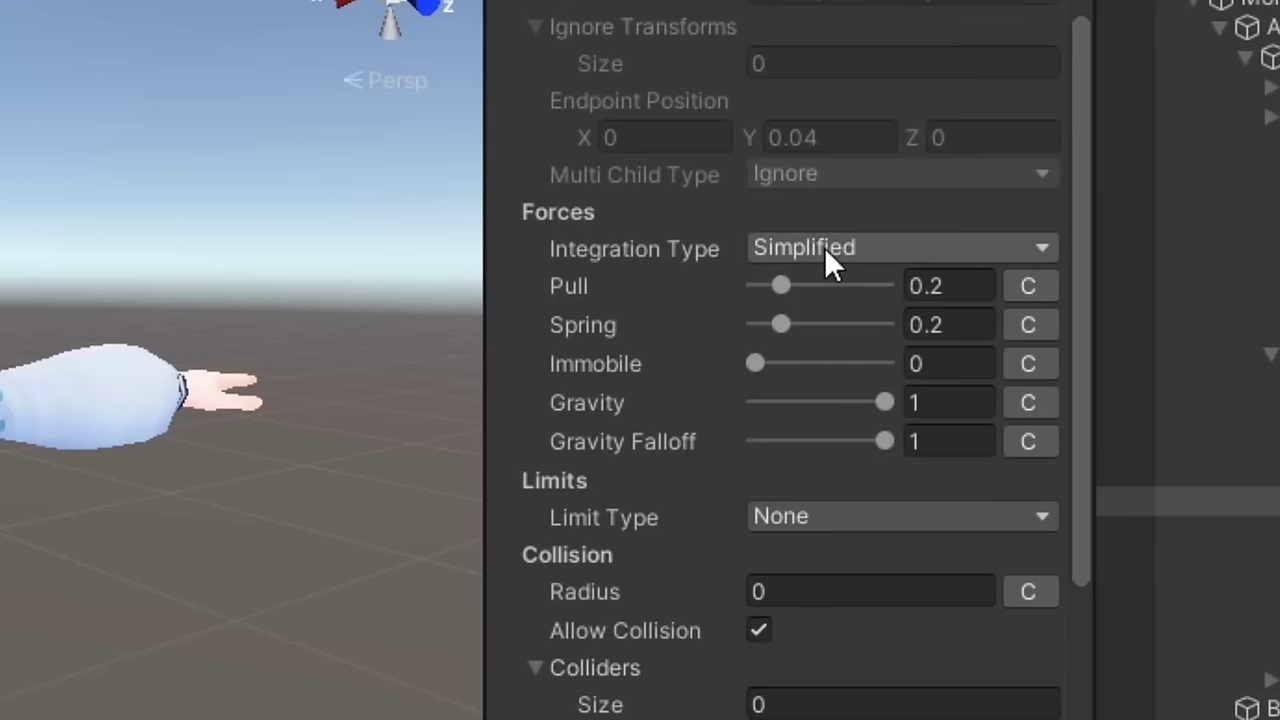
Switch to Advanced integration and try Momentum values, swinging the avatar to test
{"action": "left_click", "coordinate": [1069, 299]}
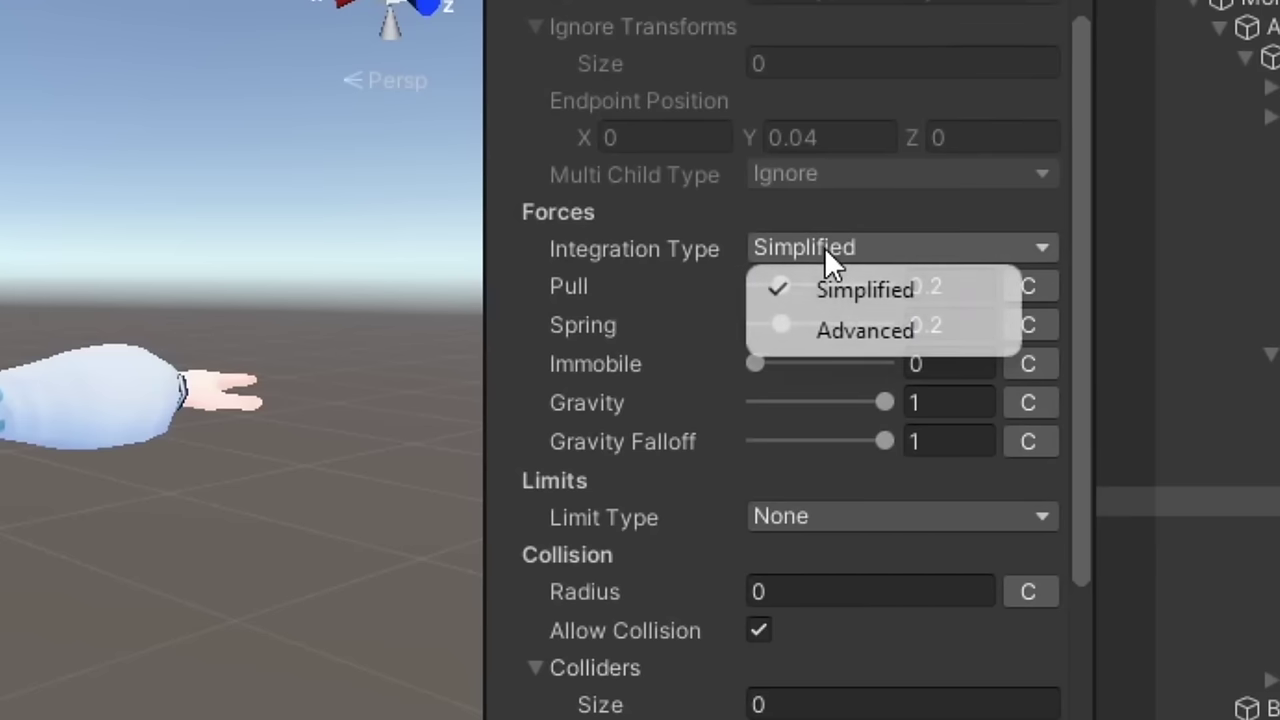
{"action": "left_click", "coordinate": [858, 330]}
{"action": "mouse_move", "coordinate": [271, 632]}
{"action": "right_mouse_down"}
{"action": "mouse_move", "coordinate": [266, 604]}
{"action": "mouse_move", "coordinate": [268, 643]}
{"action": "right_mouse_up"}
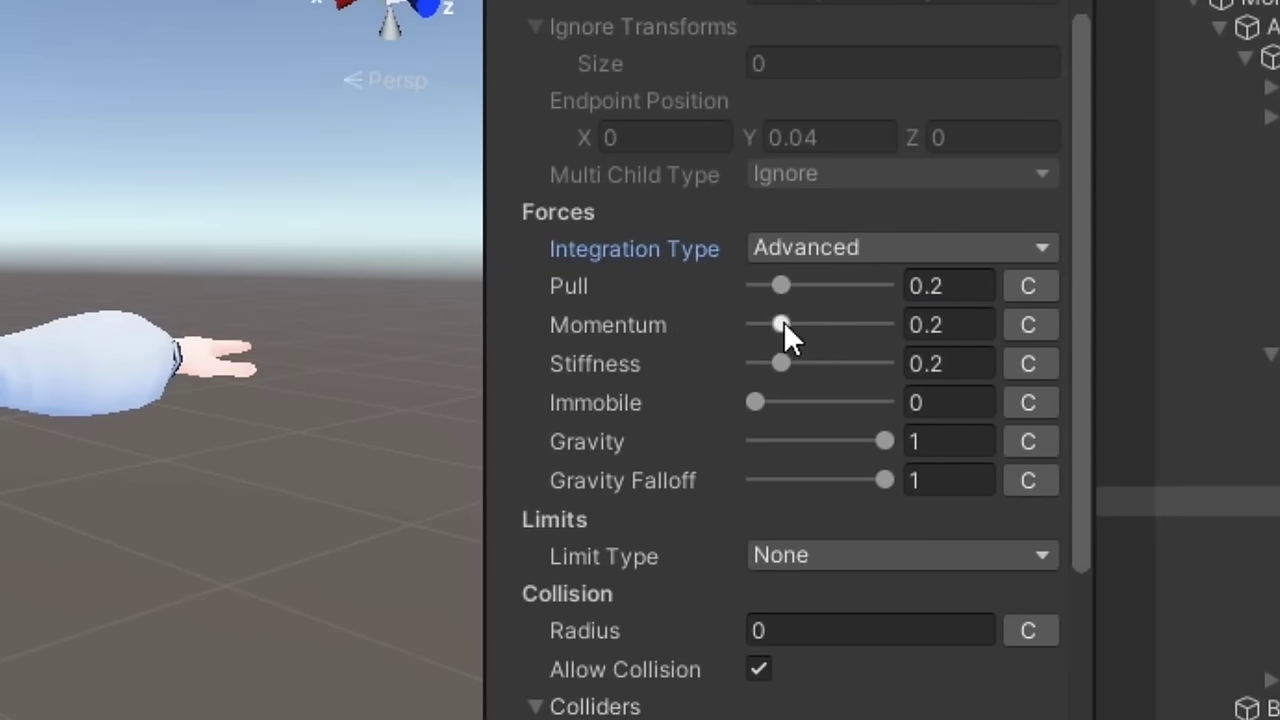
{"action": "left_click_drag", "start_coordinate": [783, 324], "coordinate": [838, 325]}
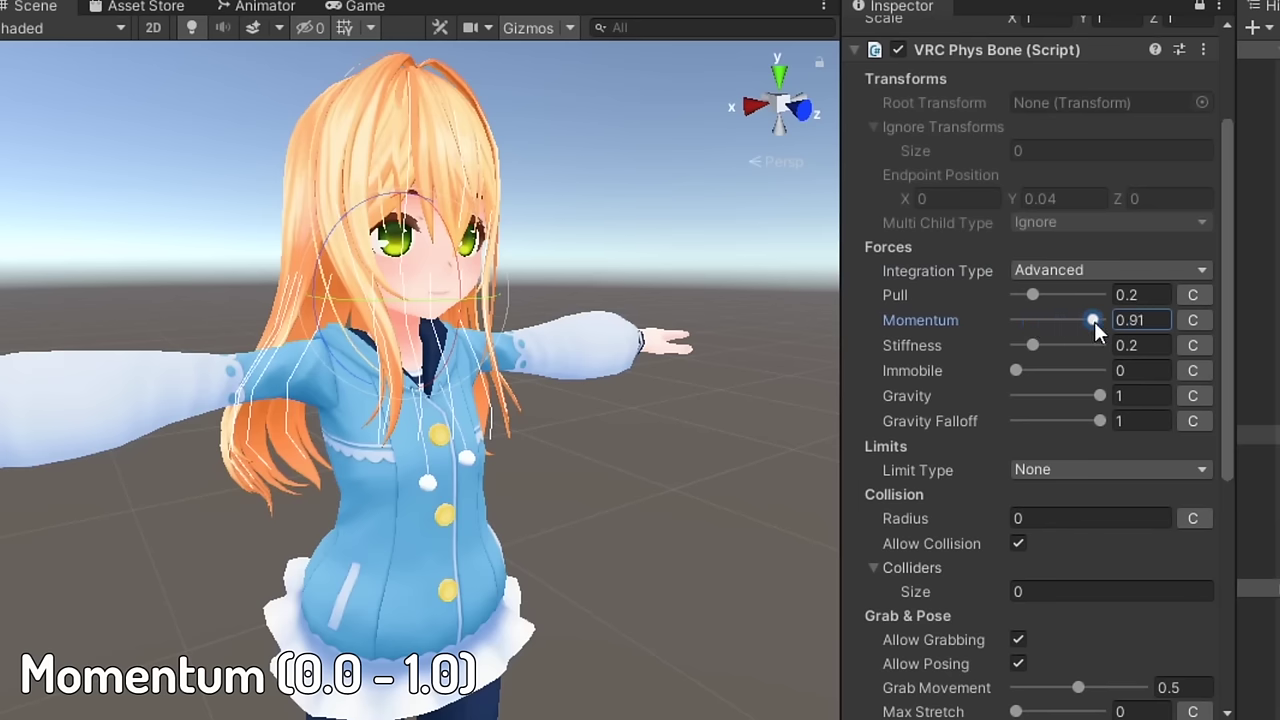
{"action": "left_click_drag", "start_coordinate": [1094, 330], "coordinate": [1094, 330]}
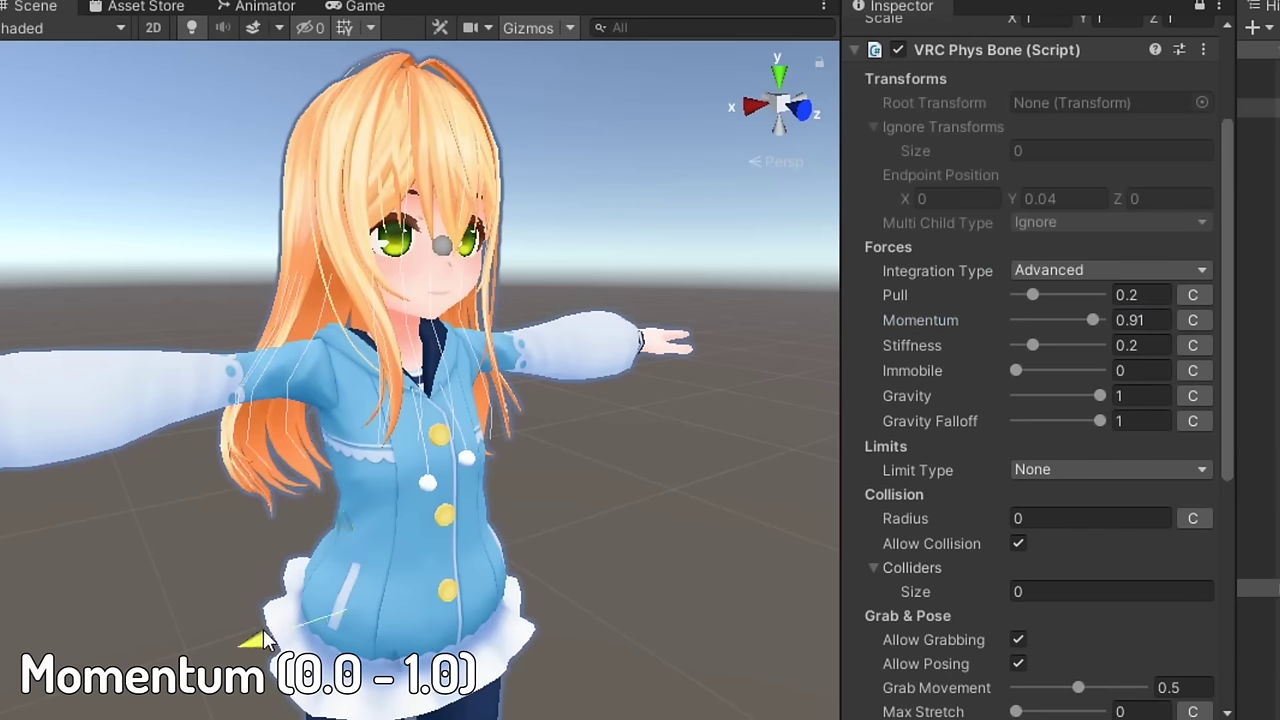
{"action": "left_click_drag", "start_coordinate": [265, 640], "coordinate": [232, 712]}
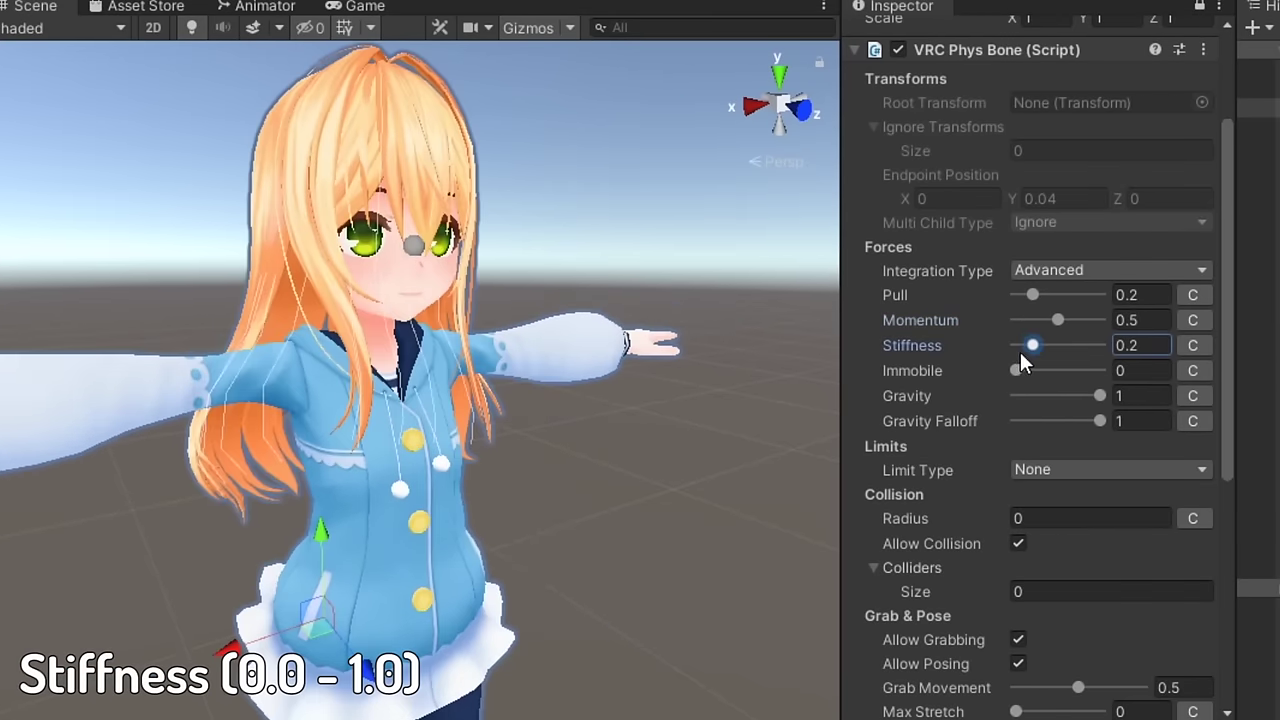
Test Stiffness from about 0.63 to near maximum, settling at 0.01, by shaking the avatar
{"action": "left_click_drag", "start_coordinate": [1031, 346], "coordinate": [1068, 350]}
{"action": "left_click_drag", "start_coordinate": [240, 700], "coordinate": [375, 716]}
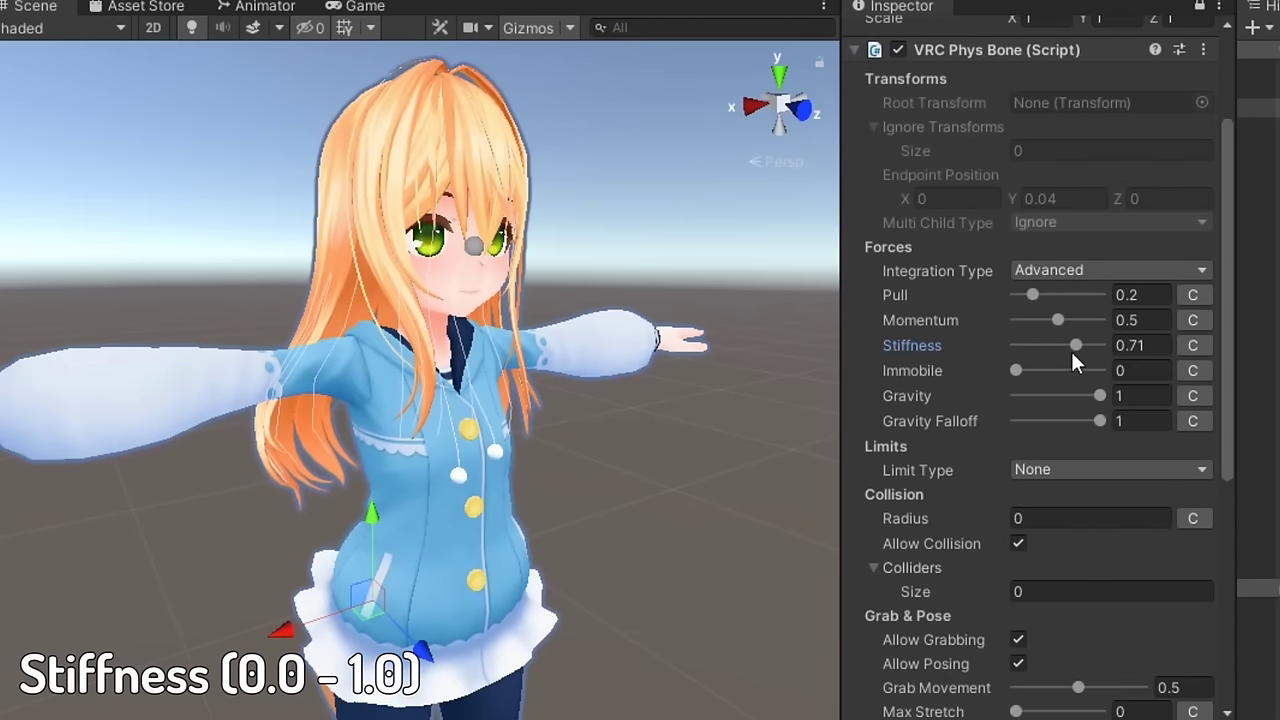
{"action": "left_click_drag", "start_coordinate": [1084, 344], "coordinate": [1097, 345]}
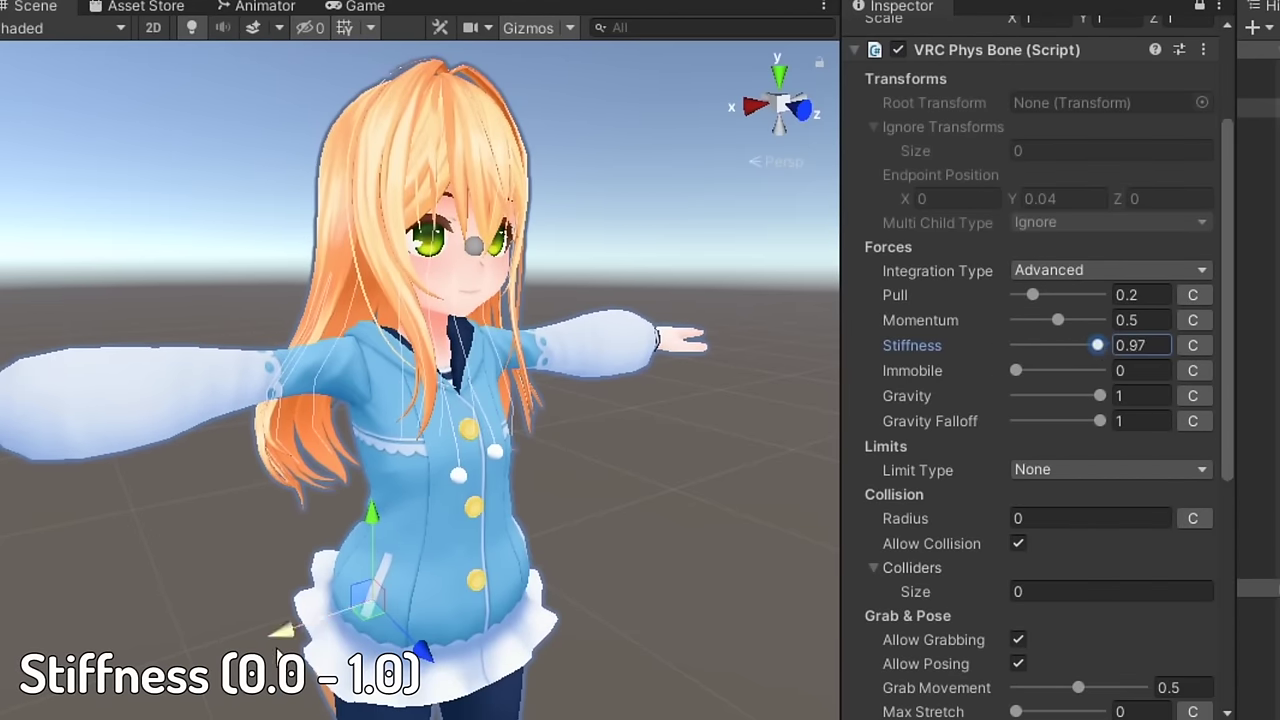
{"action": "left_click_drag", "start_coordinate": [282, 660], "coordinate": [430, 580]}
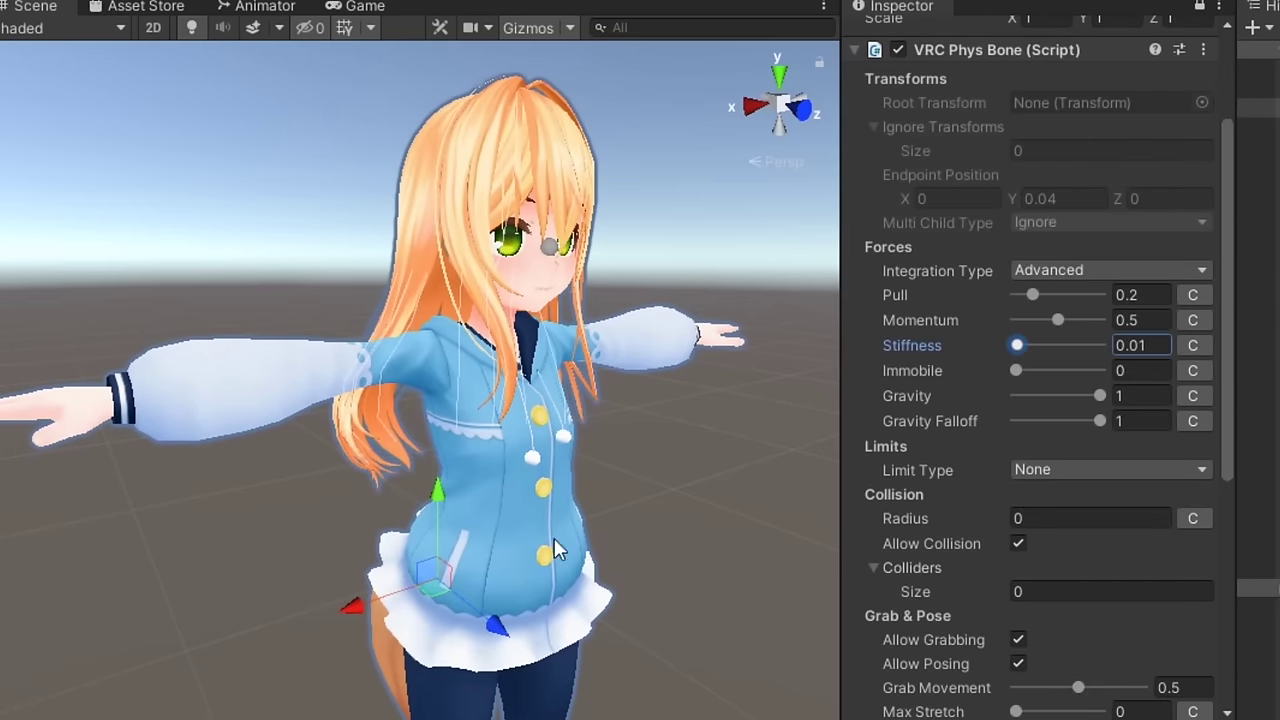
{"action": "left_click_drag", "start_coordinate": [357, 616], "coordinate": [358, 651]}
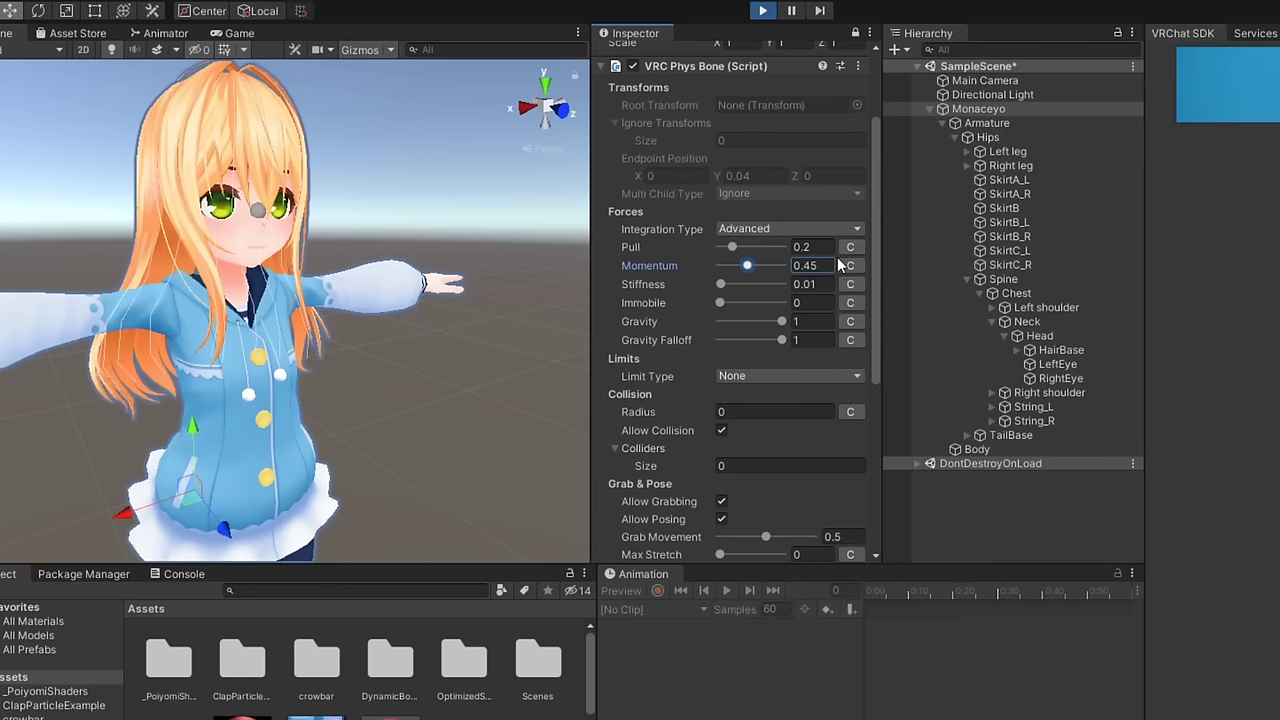
Make Momentum curve-controlled and open its curve editor
{"action": "left_click", "coordinate": [853, 268]}
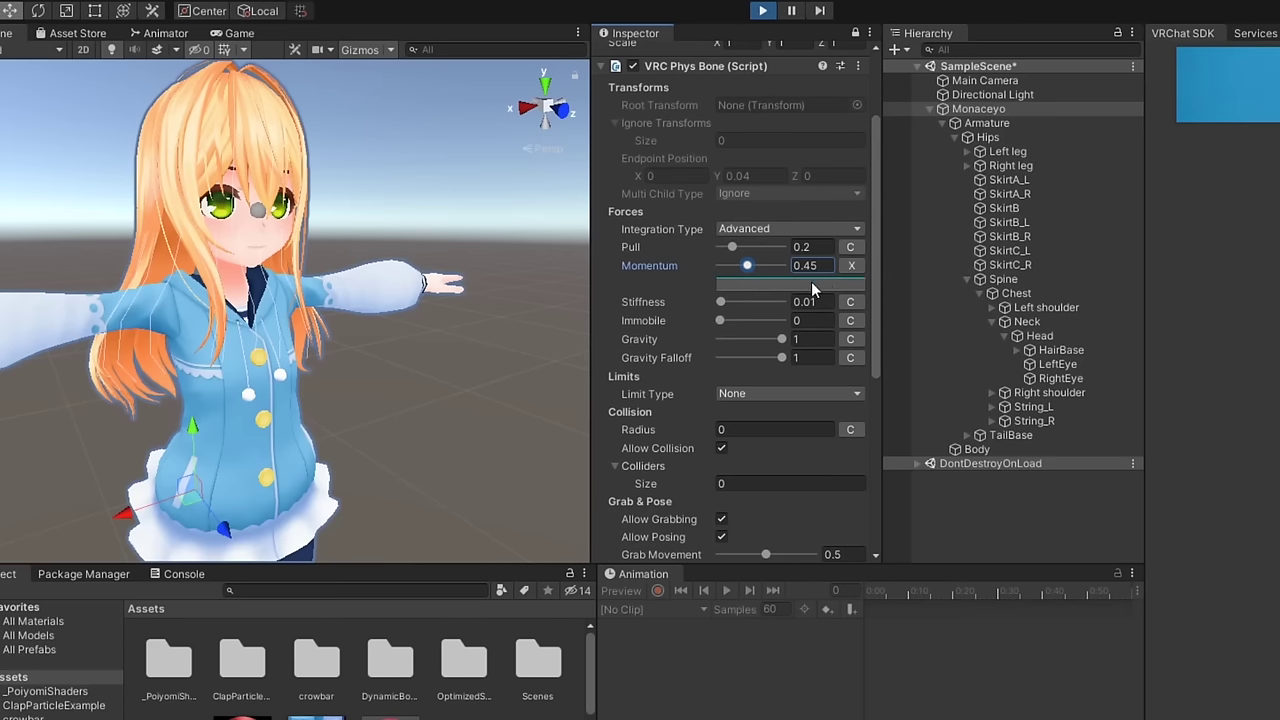
{"action": "left_click", "coordinate": [808, 283]}
{"action": "left_click", "coordinate": [808, 283]}
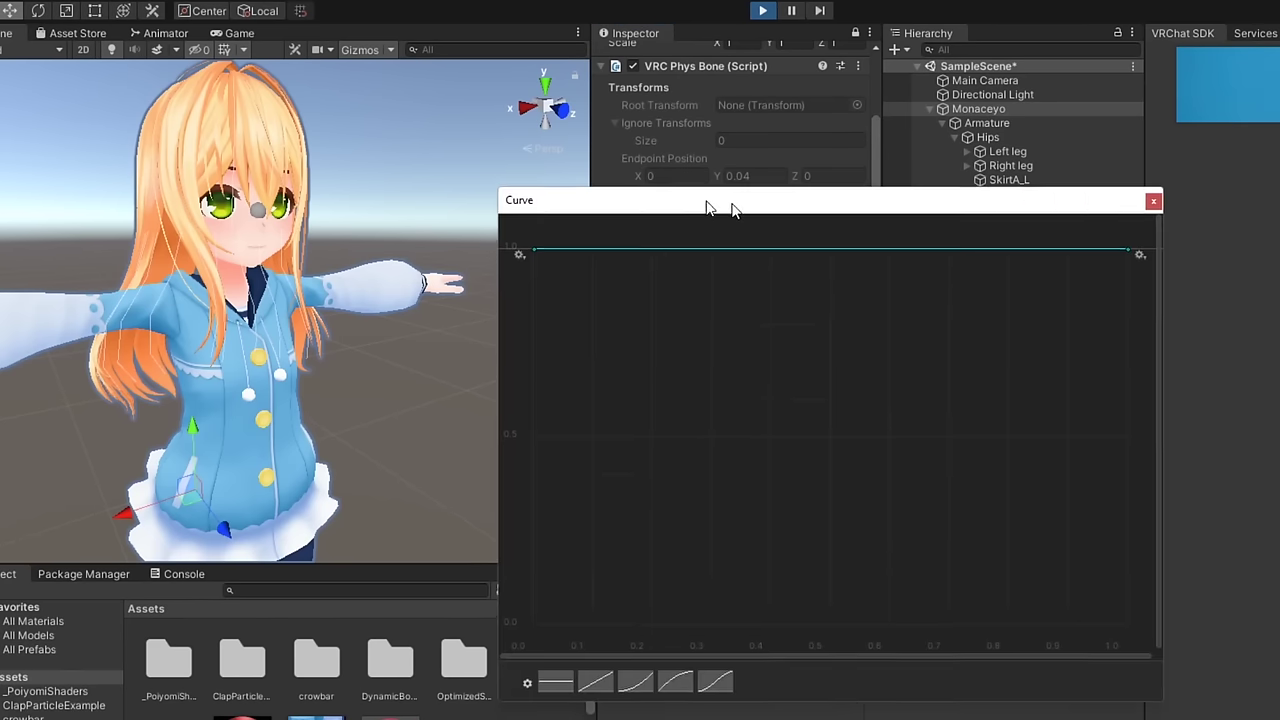
{"action": "left_click_drag", "start_coordinate": [686, 200], "coordinate": [654, 106]}
Shape the Momentum curve from 0 with a raised middle key; set Stiffness to about 0.37
{"action": "left_click_drag", "start_coordinate": [459, 144], "coordinate": [455, 520]}
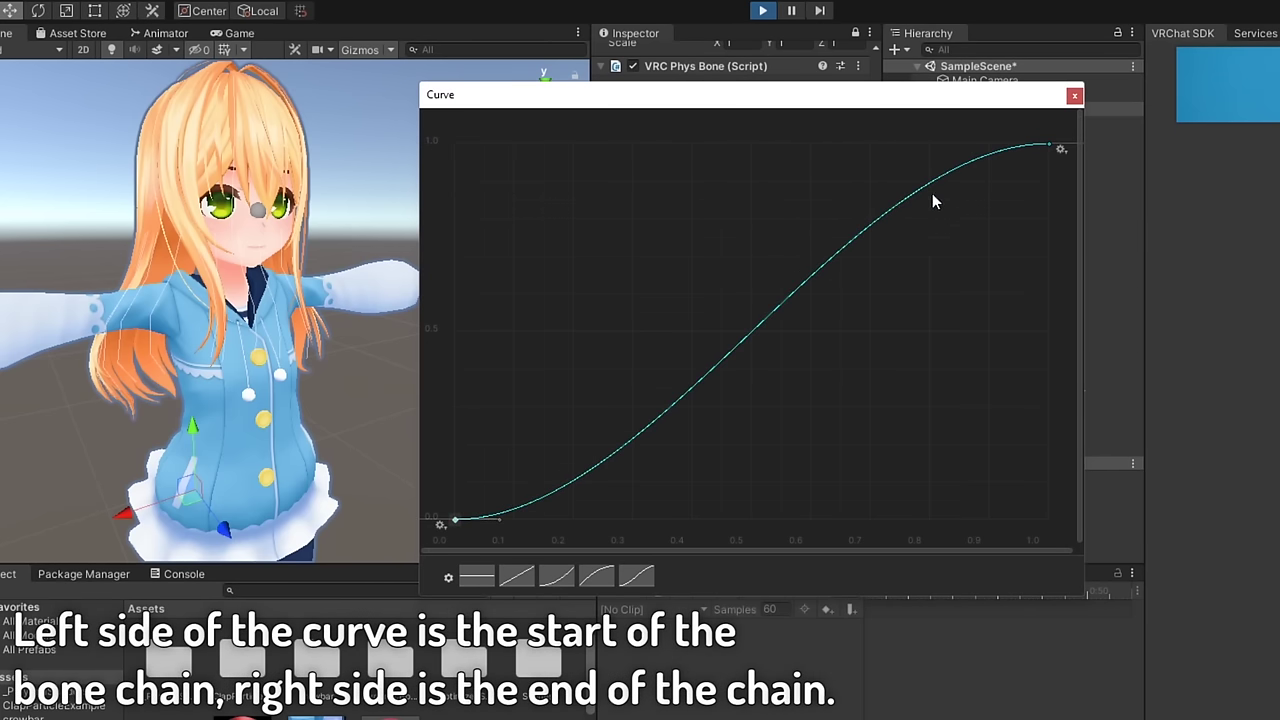
{"action": "right_click", "coordinate": [748, 345]}
{"action": "left_click", "coordinate": [760, 349]}
{"action": "left_click_drag", "start_coordinate": [750, 343], "coordinate": [770, 212]}
{"action": "left_click", "coordinate": [1074, 97]}
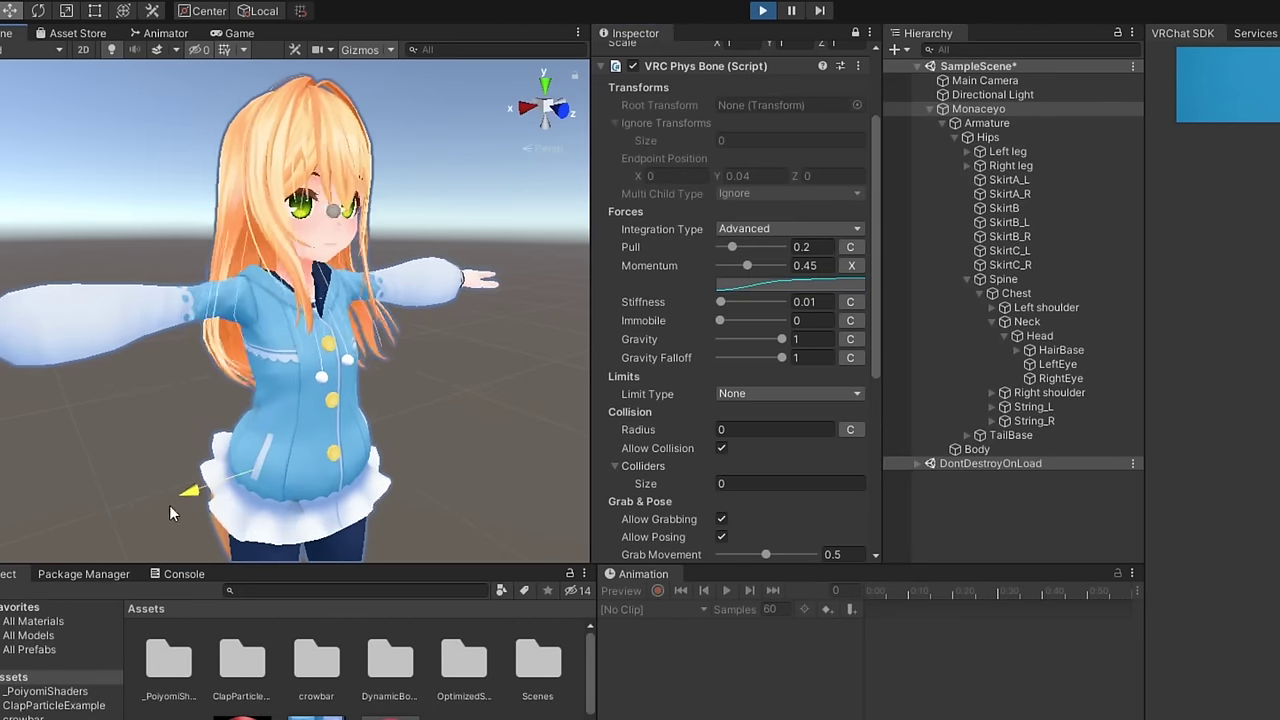
{"action": "left_click_drag", "start_coordinate": [720, 284], "coordinate": [743, 293]}
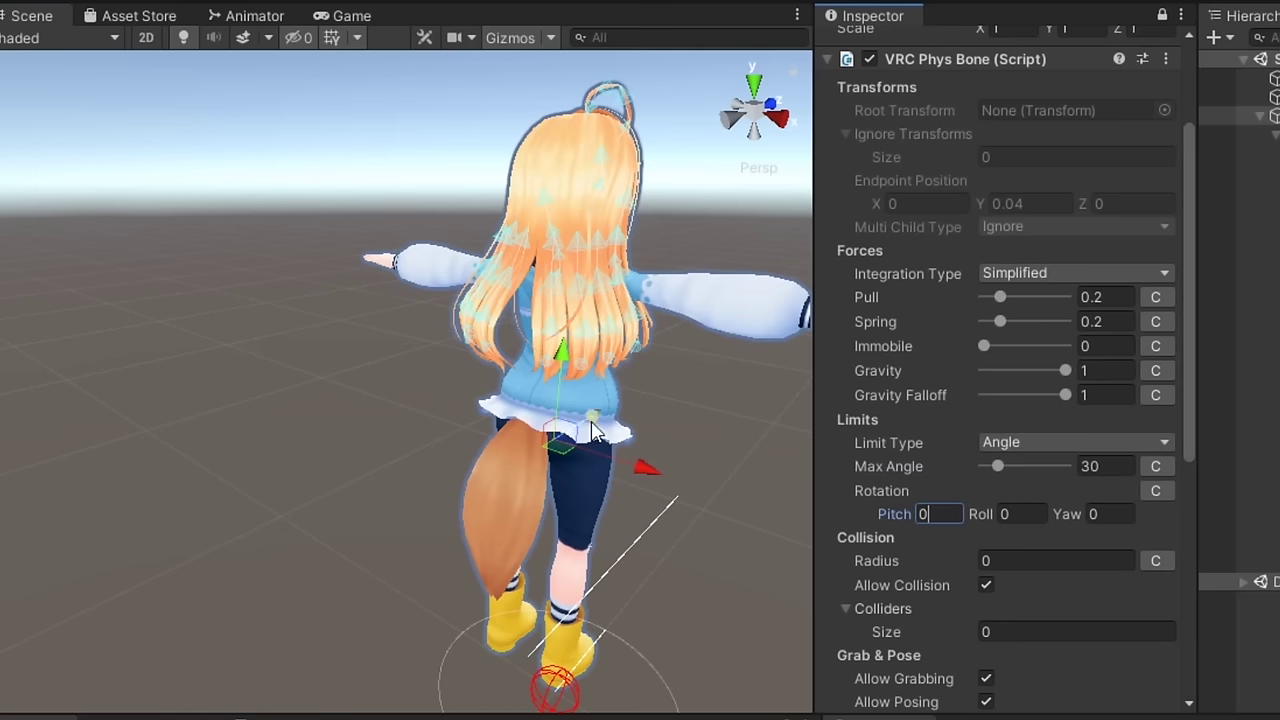
Confirm the rotation pitch and set the hair bone's Limit Type to Angle, swinging the avatar to test
{"action": "key", "text": "Return"}
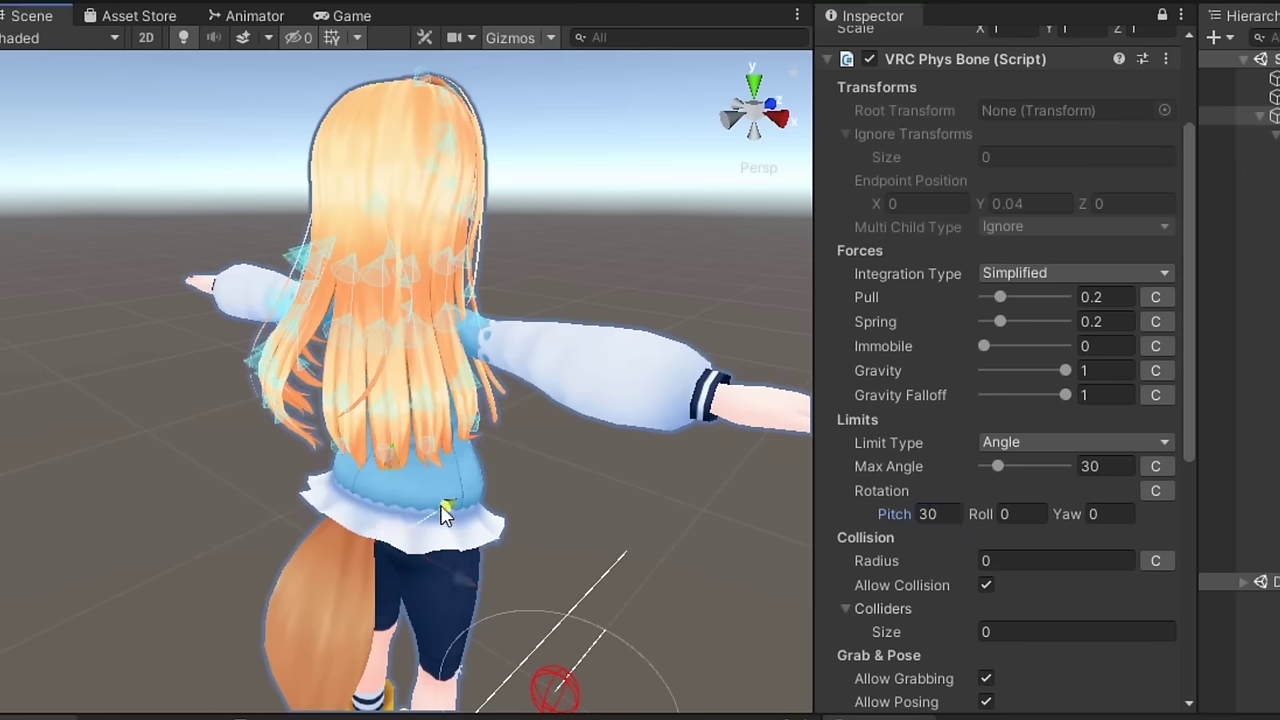
{"action": "left_click_drag", "start_coordinate": [445, 513], "coordinate": [563, 457]}
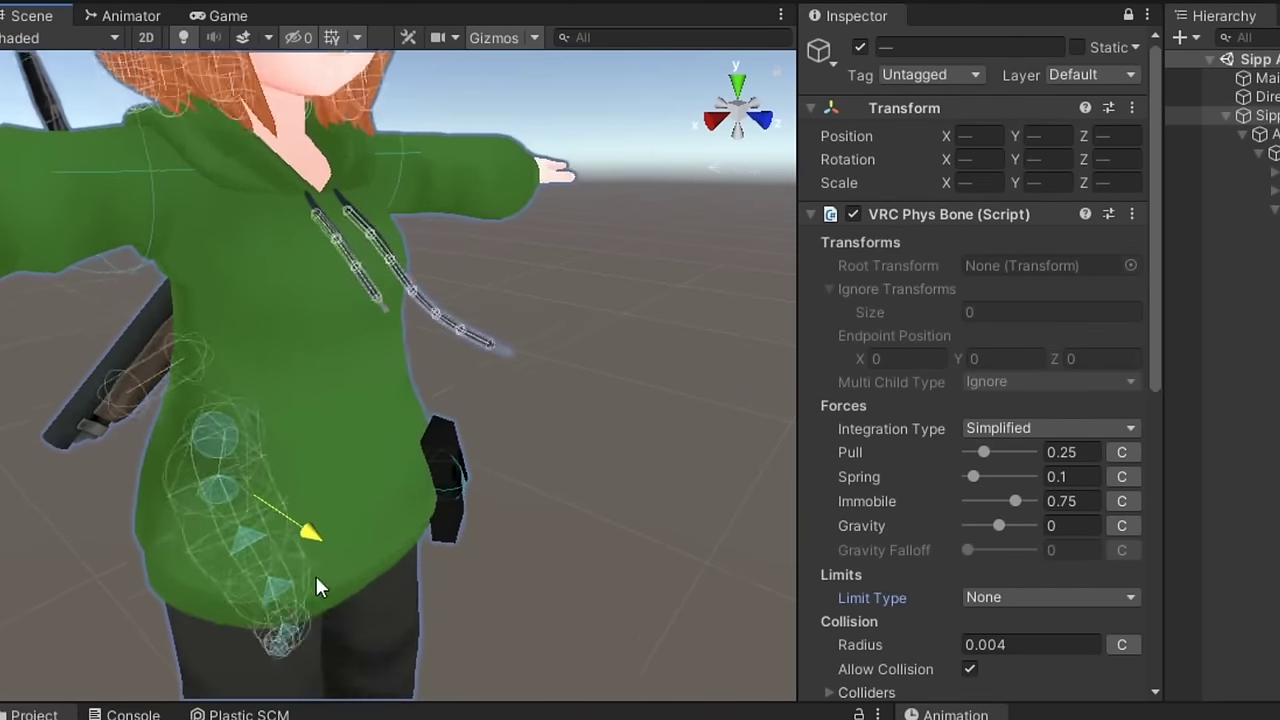
{"action": "left_click_drag", "start_coordinate": [312, 580], "coordinate": [386, 610]}
{"action": "left_click", "coordinate": [985, 598]}
{"action": "left_click", "coordinate": [1008, 646]}
{"action": "scroll", "coordinate": [917, 627], "scroll_direction": "down", "scroll_amount": 3}
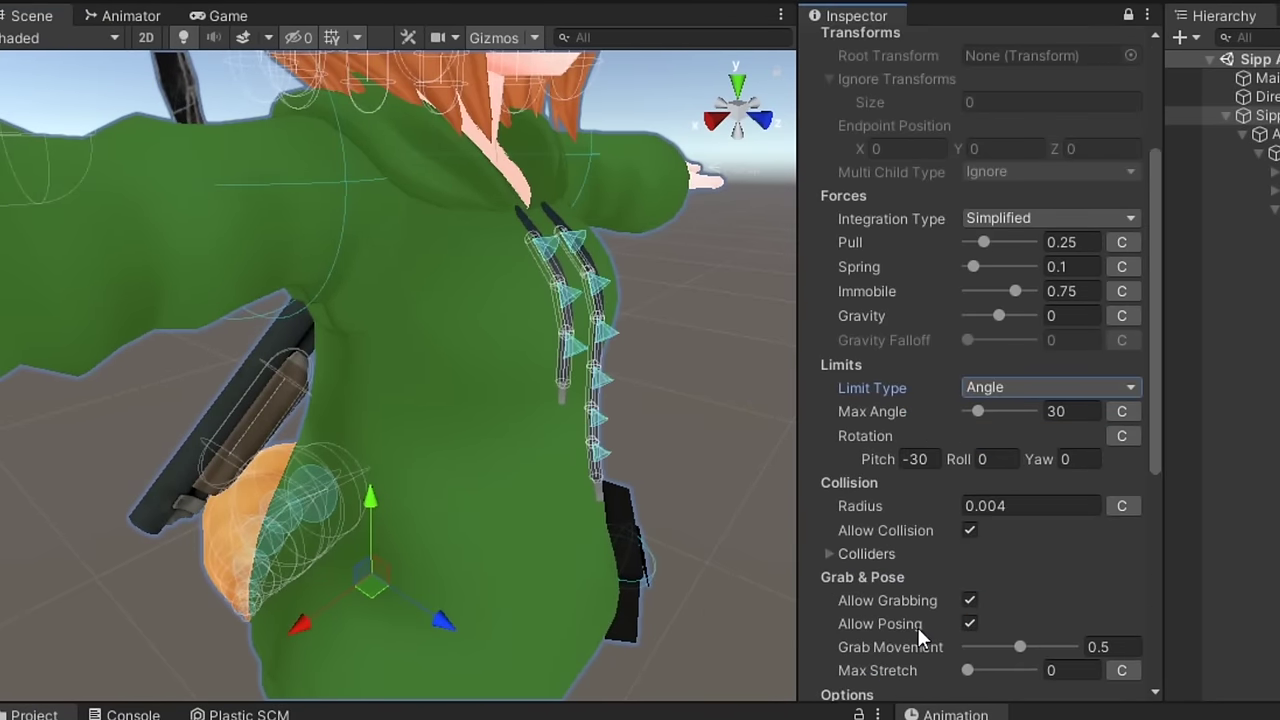
{"action": "left_click_drag", "start_coordinate": [453, 615], "coordinate": [442, 656]}
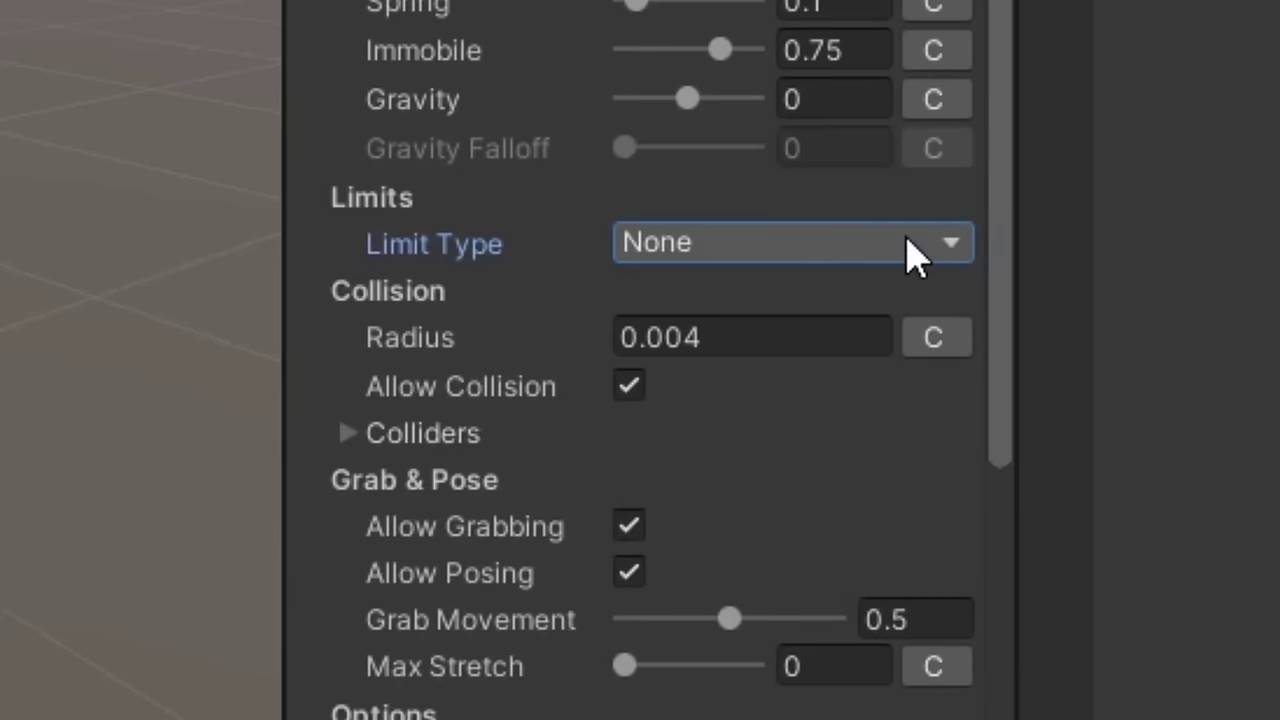
Give the hoodie strings an Angle limit with Max Angle 38 and Rotation Pitch -38
{"action": "left_click", "coordinate": [1110, 389]}
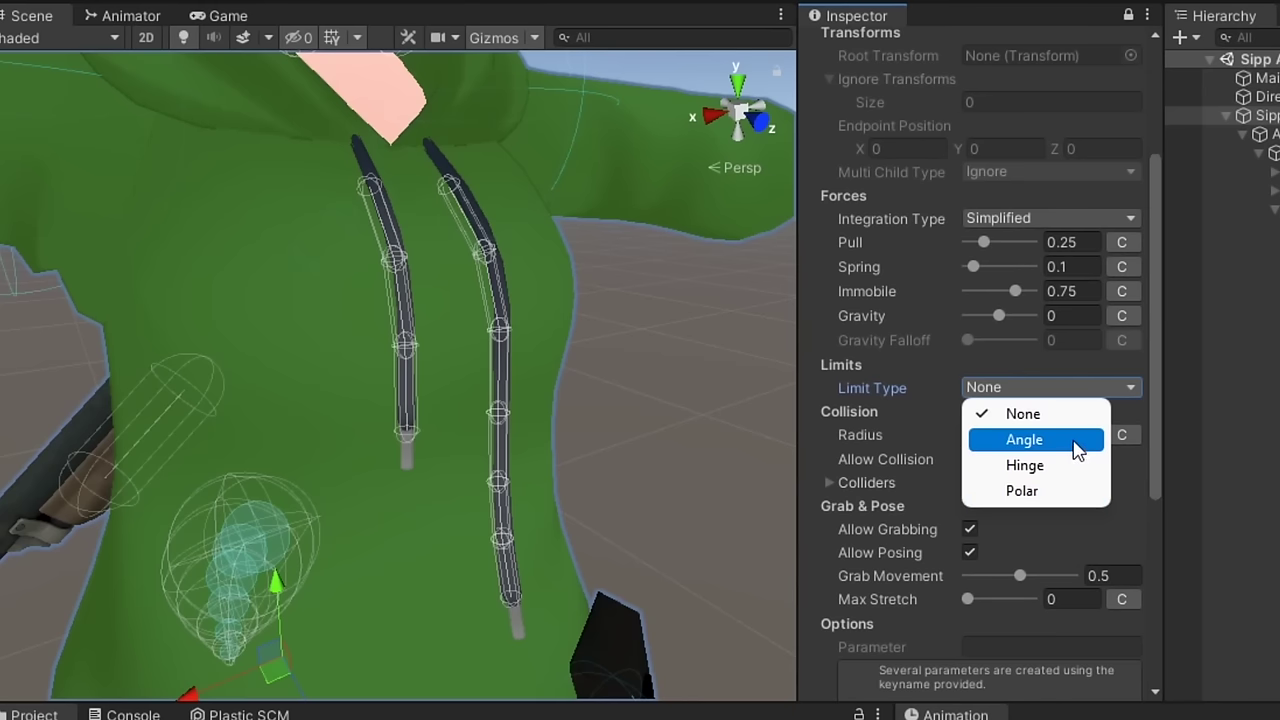
{"action": "left_click", "coordinate": [1076, 448]}
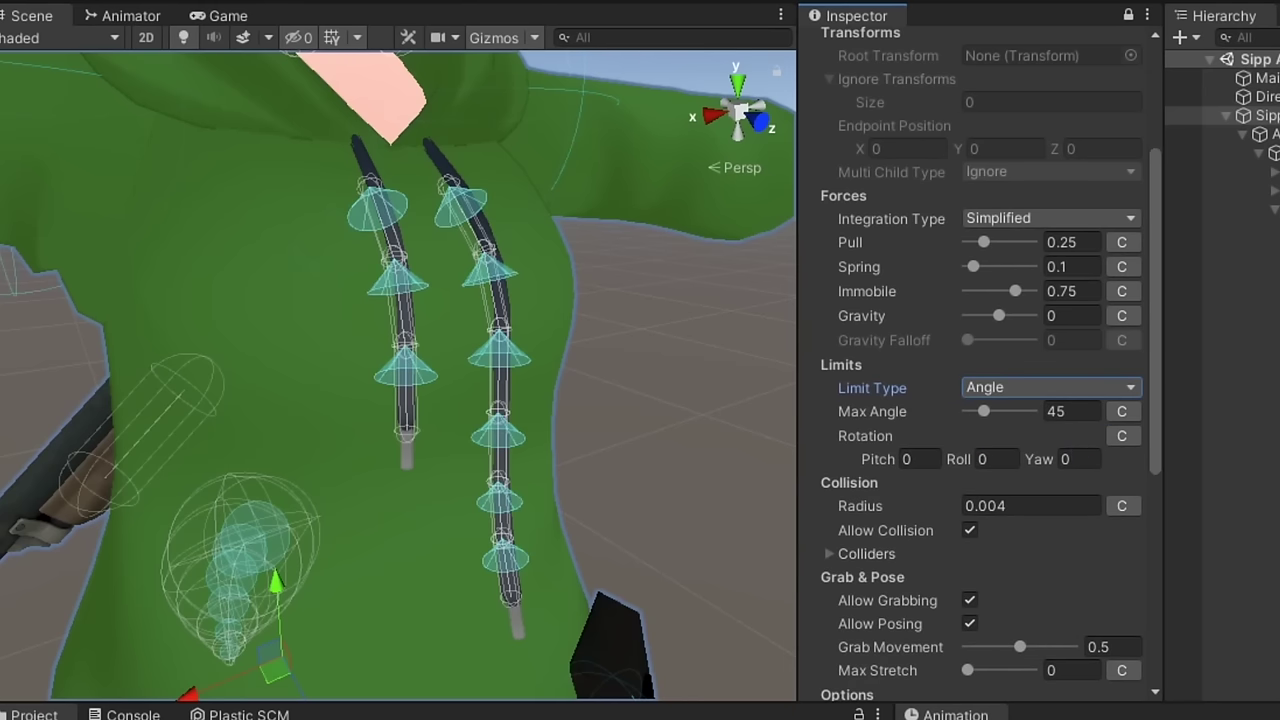
{"action": "left_click_drag", "start_coordinate": [626, 408], "coordinate": [685, 383], "text": "alt"}
{"action": "mouse_move", "coordinate": [979, 409]}
{"action": "left_mouse_down"}
{"action": "mouse_move", "coordinate": [1004, 410]}
{"action": "mouse_move", "coordinate": [961, 413]}
{"action": "left_mouse_up"}
{"action": "left_click_drag", "start_coordinate": [961, 413], "coordinate": [981, 411]}
{"action": "left_click_drag", "start_coordinate": [878, 459], "coordinate": [903, 454]}
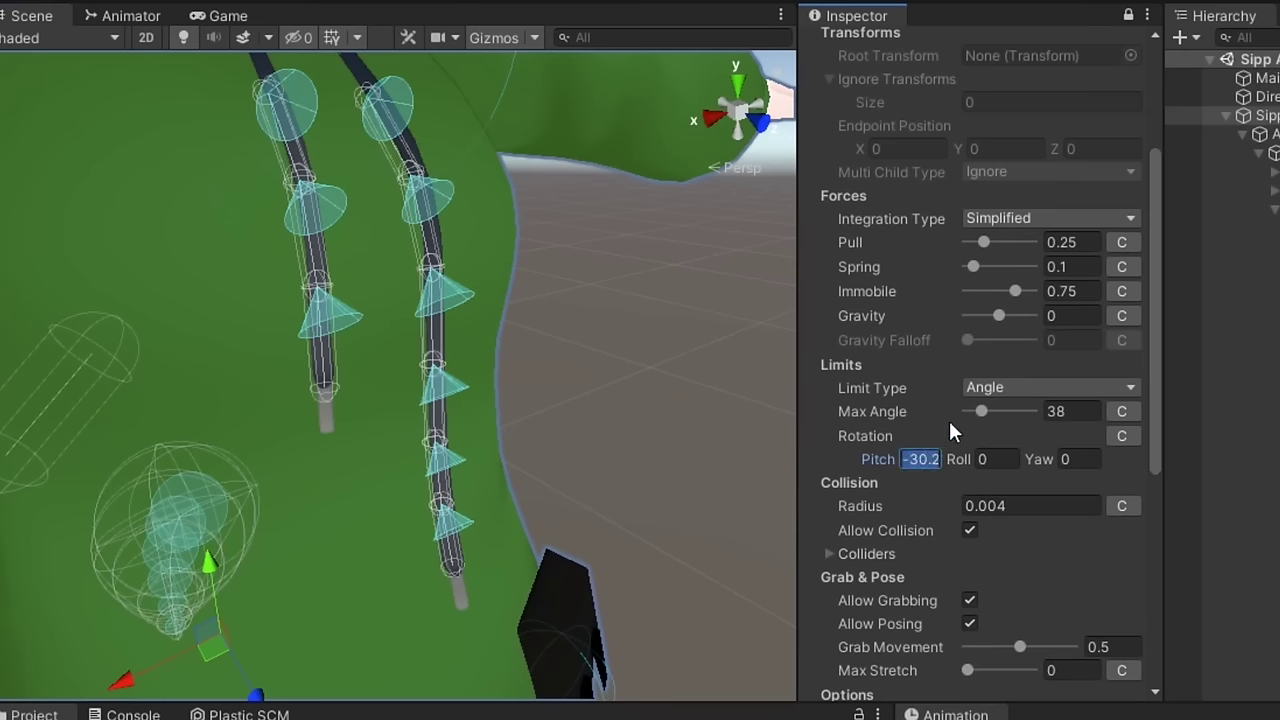
{"action": "type", "text": "-38"}
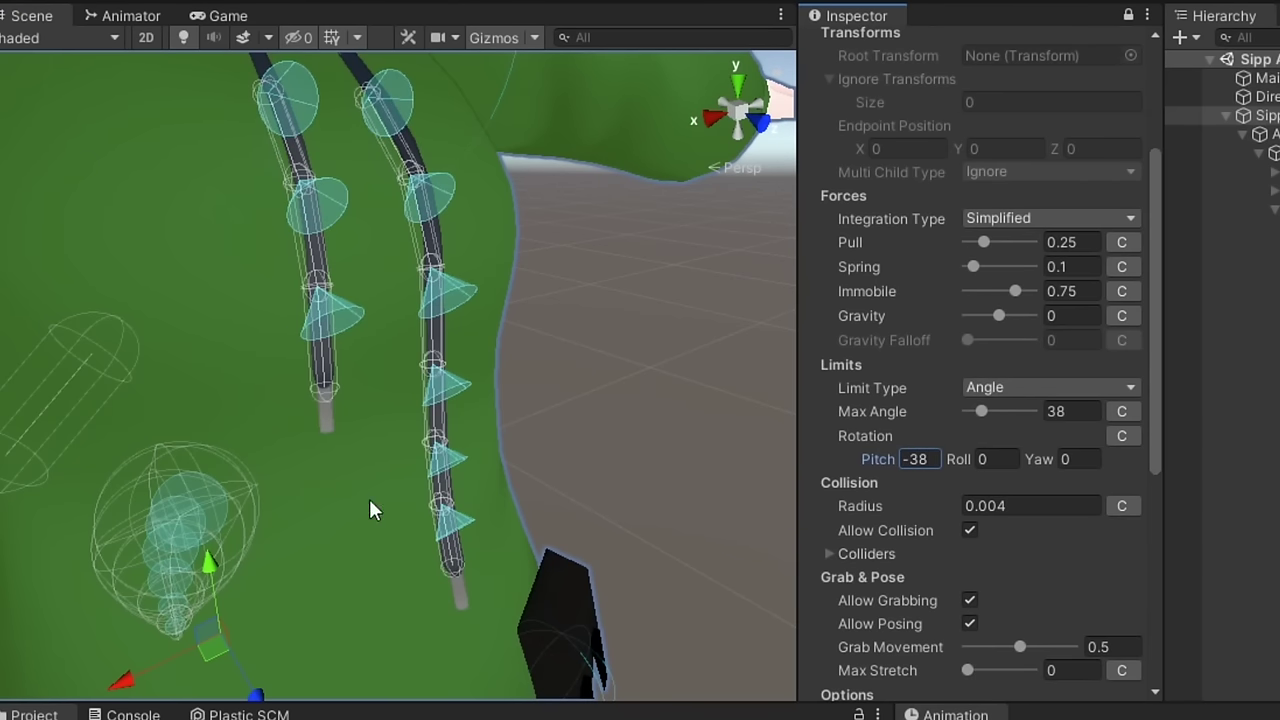
{"action": "left_click_drag", "start_coordinate": [368, 501], "coordinate": [250, 660], "text": "alt"}
Try a Hinge limit on the hoodie string's Phys Bone and inspect its arcs around the character
{"action": "left_click", "coordinate": [1021, 387]}
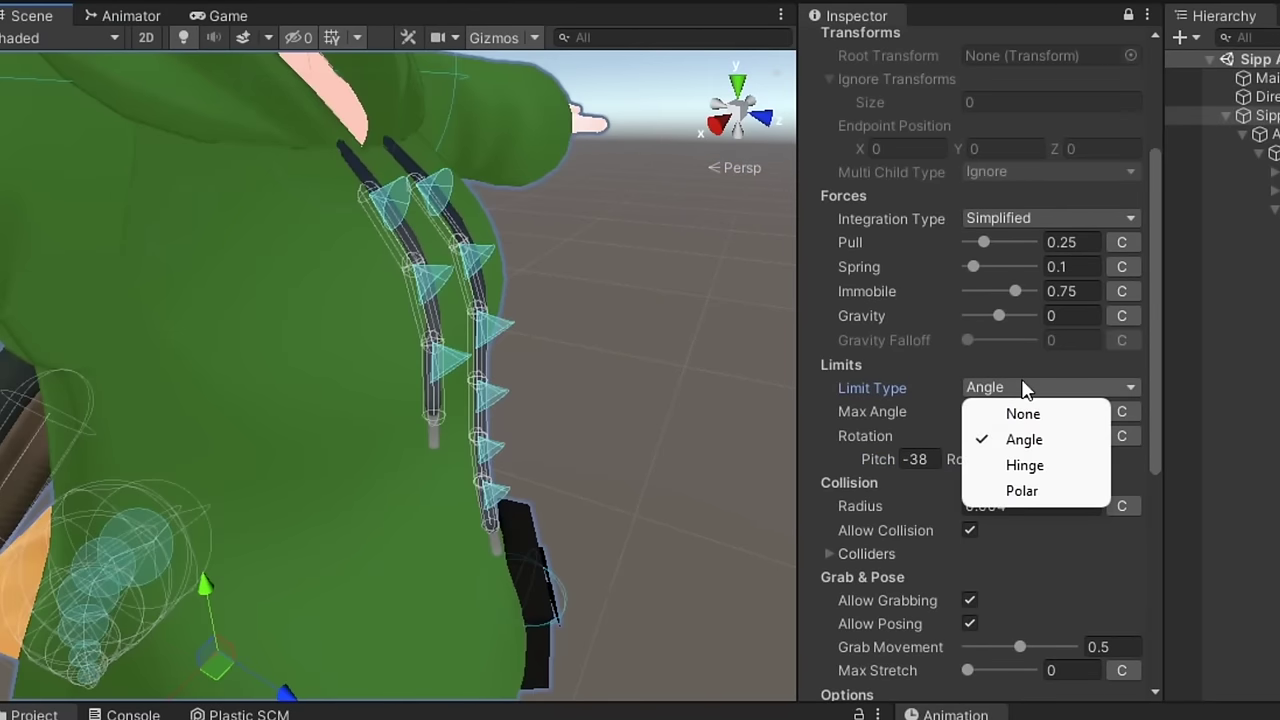
{"action": "left_click", "coordinate": [1000, 465]}
{"action": "left_click_drag", "start_coordinate": [485, 570], "coordinate": [470, 583], "text": "alt"}
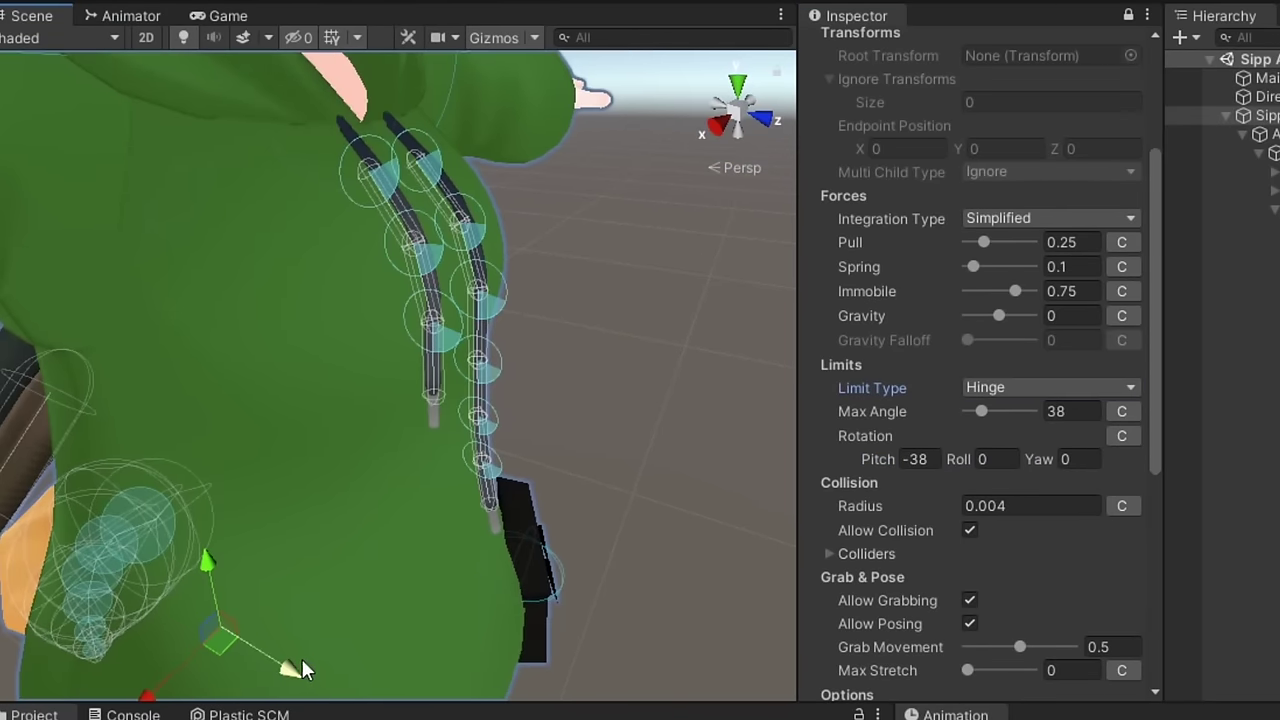
{"action": "left_click_drag", "start_coordinate": [303, 670], "coordinate": [314, 530], "text": "alt"}
Switch to a Polar limit with Max Pitch 10 and Max Yaw 9, then pull the string to test
{"action": "left_click", "coordinate": [1050, 387]}
{"action": "left_click", "coordinate": [1032, 483]}
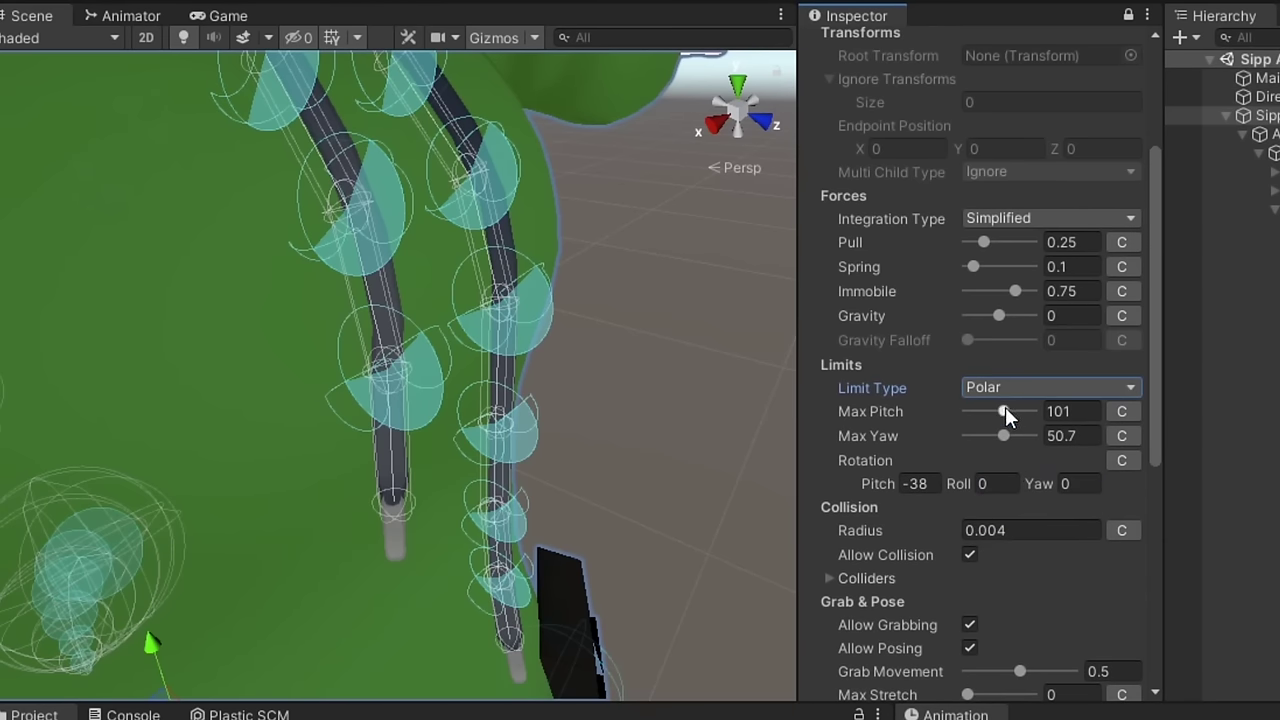
{"action": "mouse_move", "coordinate": [1005, 409]}
{"action": "left_mouse_down"}
{"action": "mouse_move", "coordinate": [1028, 414]}
{"action": "mouse_move", "coordinate": [989, 412]}
{"action": "mouse_move", "coordinate": [1019, 438]}
{"action": "mouse_move", "coordinate": [979, 437]}
{"action": "mouse_move", "coordinate": [998, 435]}
{"action": "mouse_move", "coordinate": [993, 410]}
{"action": "left_mouse_up"}
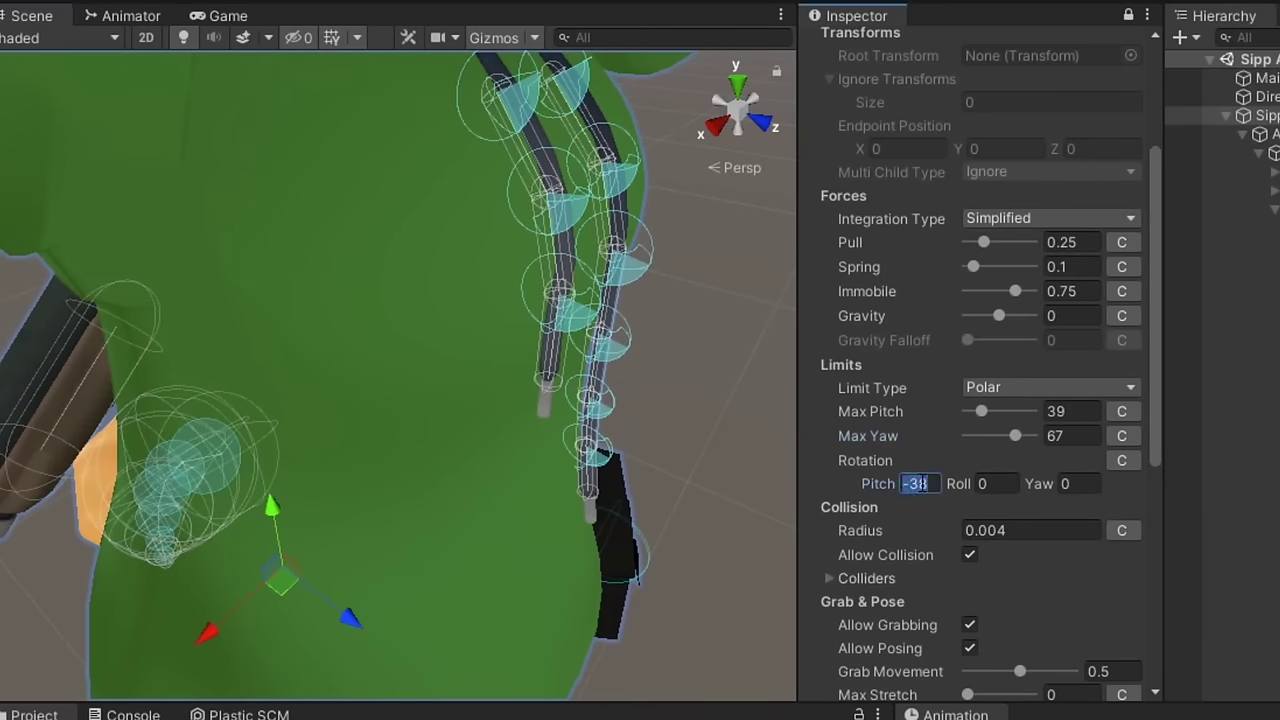
{"action": "type", "text": "0"}
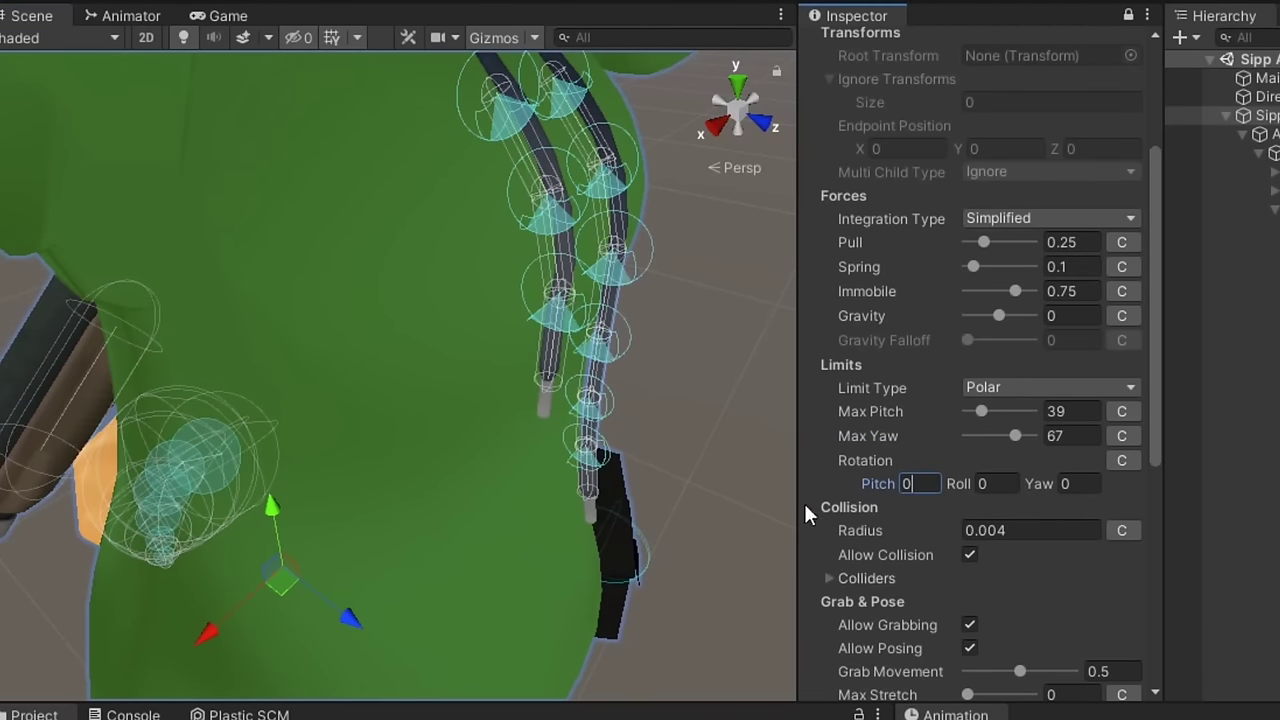
{"action": "left_click_drag", "start_coordinate": [289, 598], "coordinate": [233, 586]}
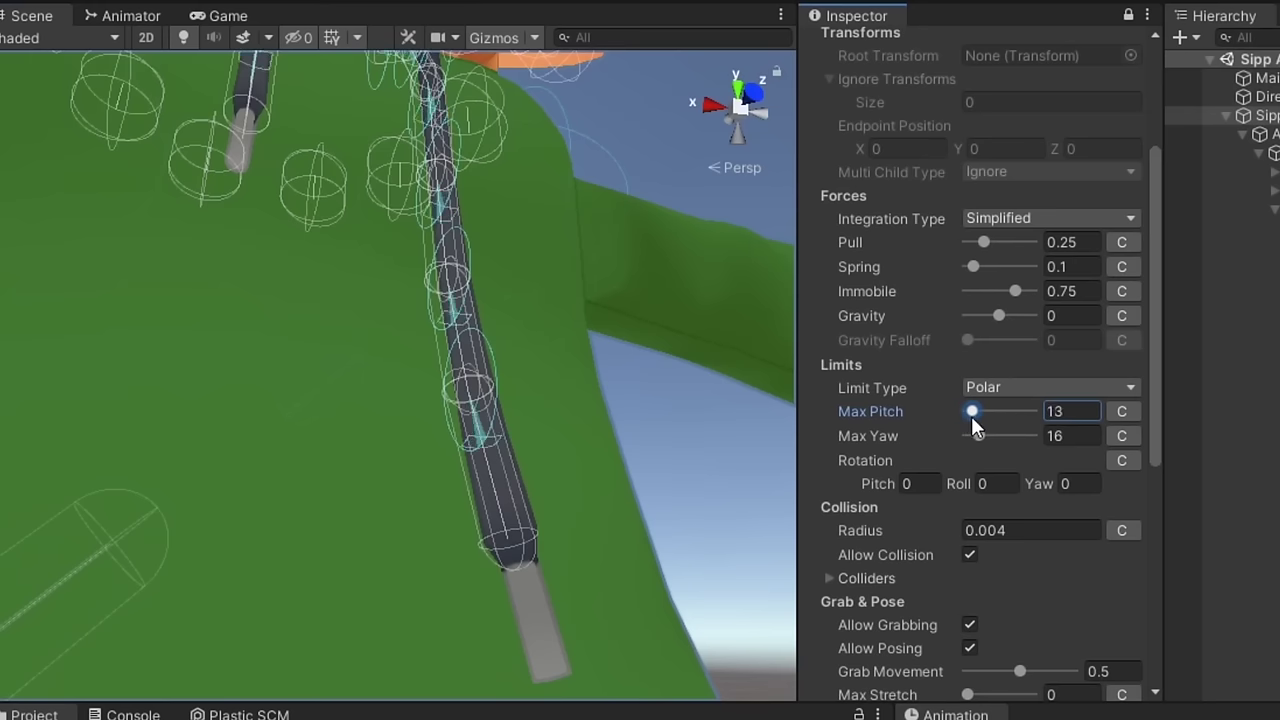
{"action": "left_click_drag", "start_coordinate": [972, 418], "coordinate": [973, 436]}
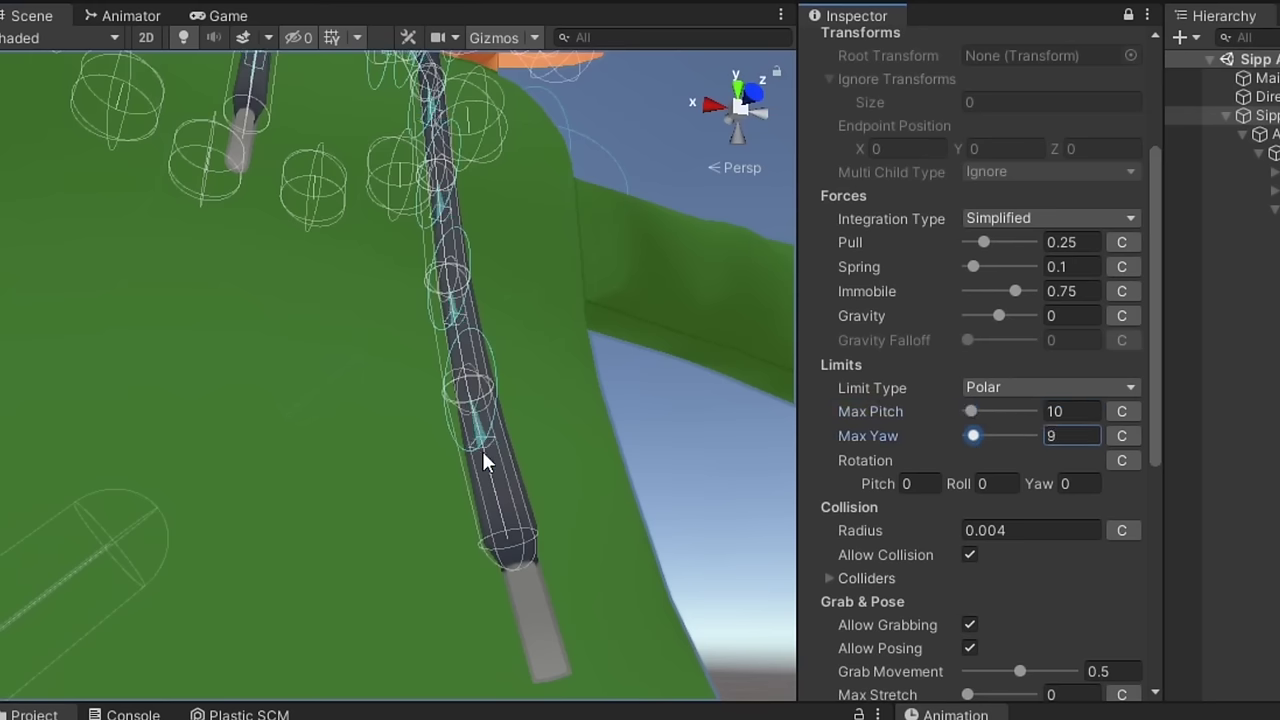
{"action": "right_click_drag", "start_coordinate": [482, 461], "coordinate": [443, 543]}
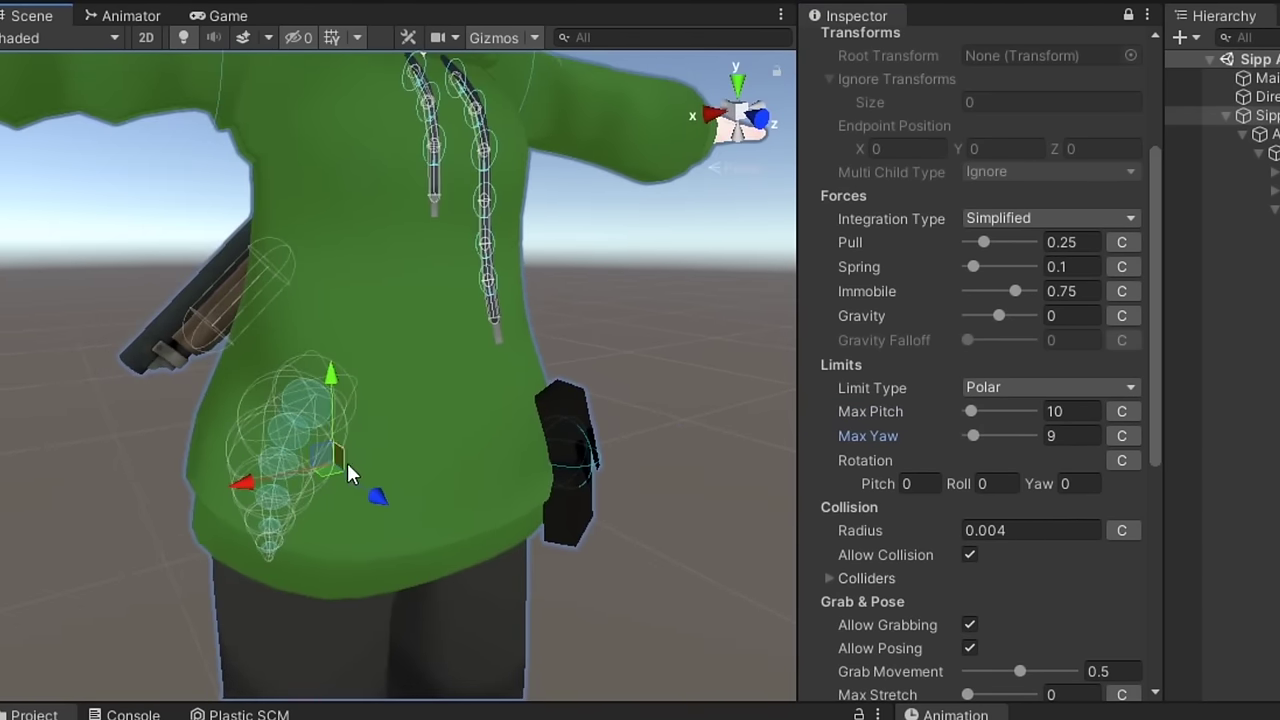
{"action": "left_click_drag", "start_coordinate": [347, 462], "coordinate": [317, 431]}
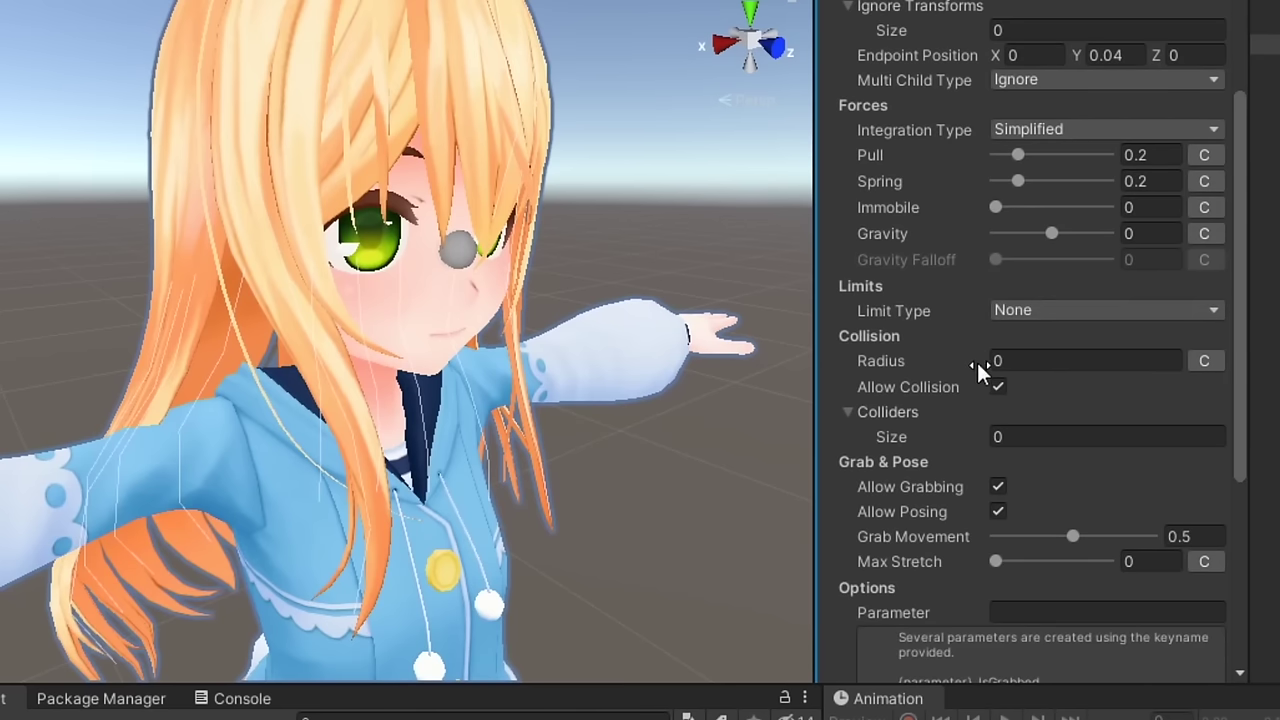
Set the hair Phys Bone's collision Radius to 0.02
{"action": "left_click", "coordinate": [986, 363]}
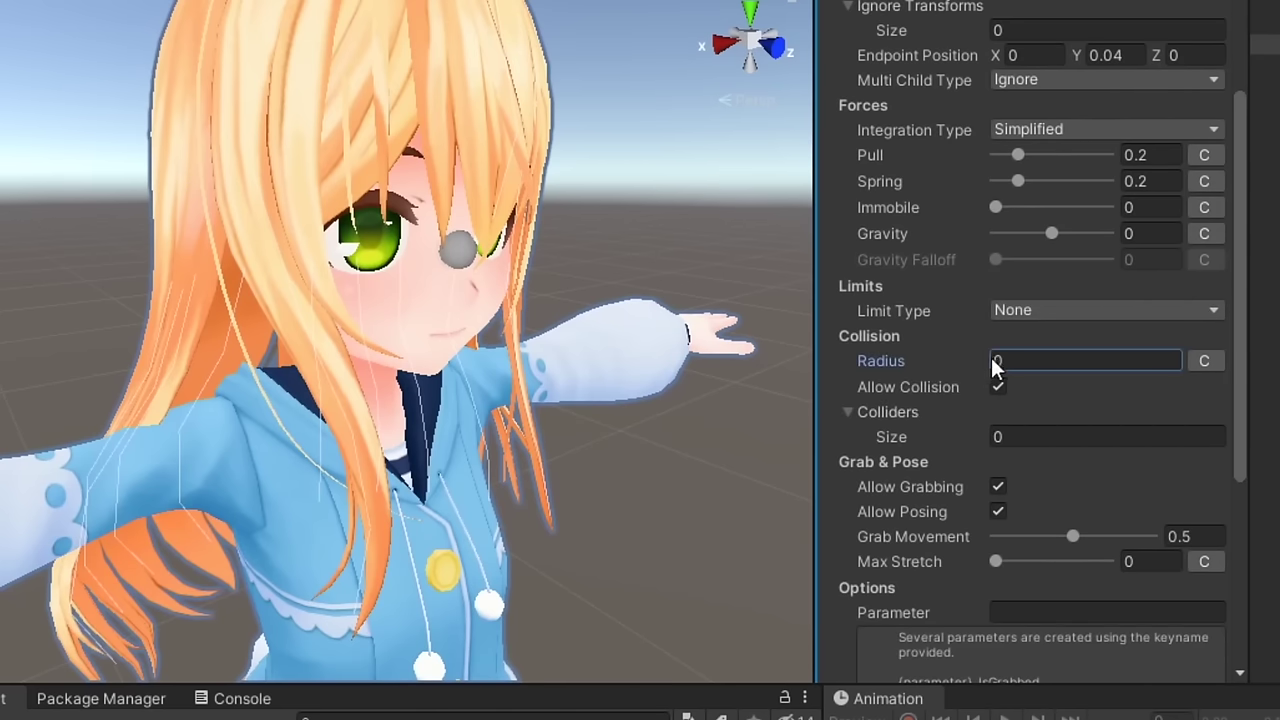
{"action": "left_click_drag", "start_coordinate": [992, 358], "coordinate": [993, 357]}
{"action": "left_click", "coordinate": [1040, 368]}
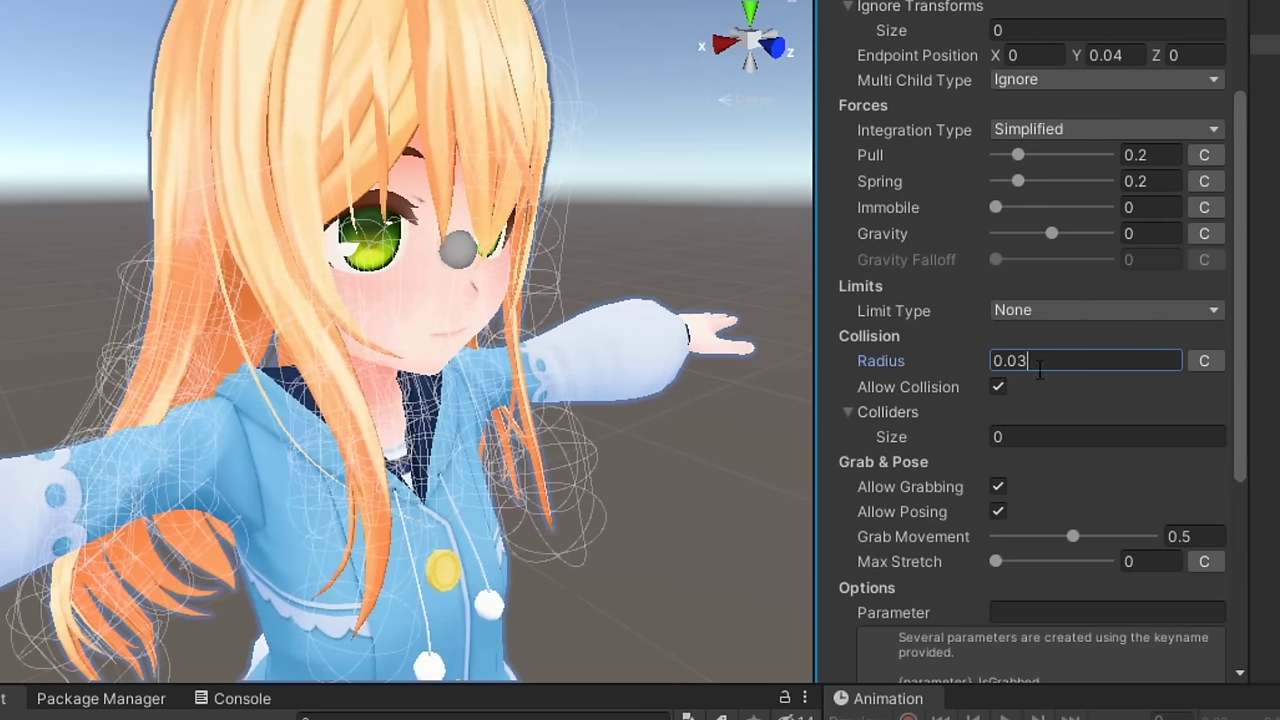
{"action": "key", "text": "BackSpace"}
{"action": "type", "text": "2"}
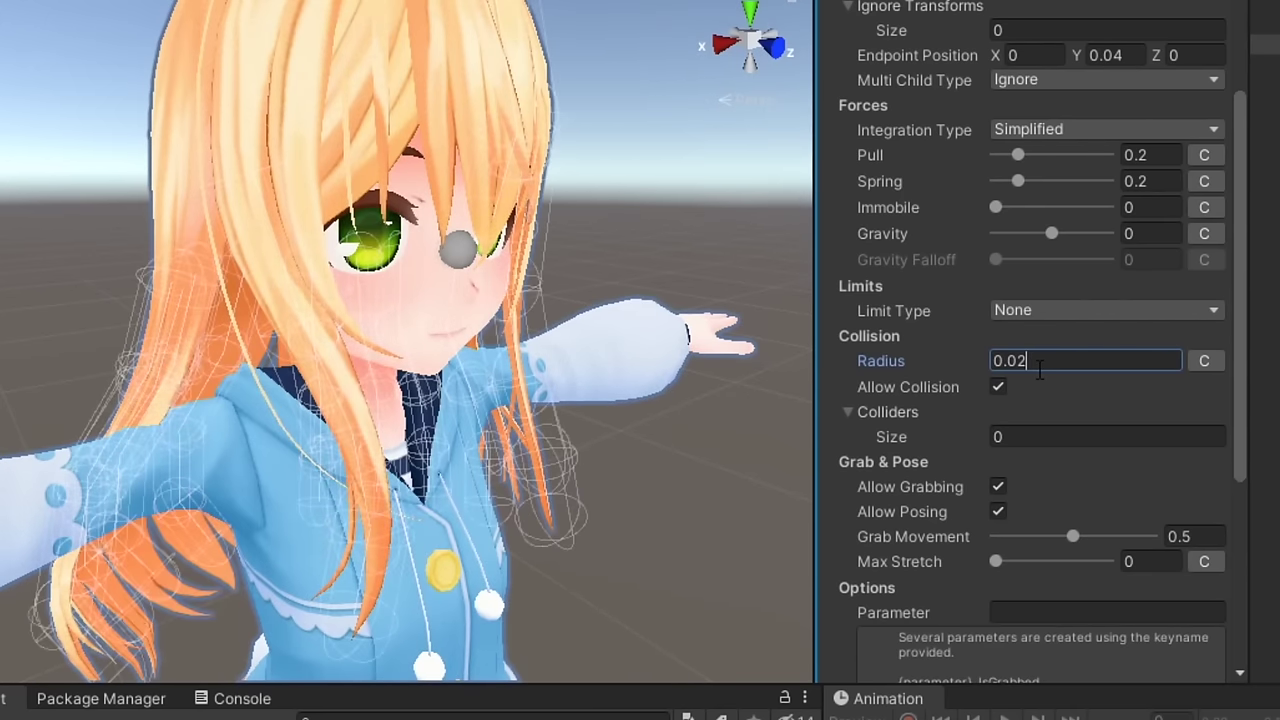
{"action": "right_click_drag", "start_coordinate": [754, 372], "coordinate": [726, 380]}
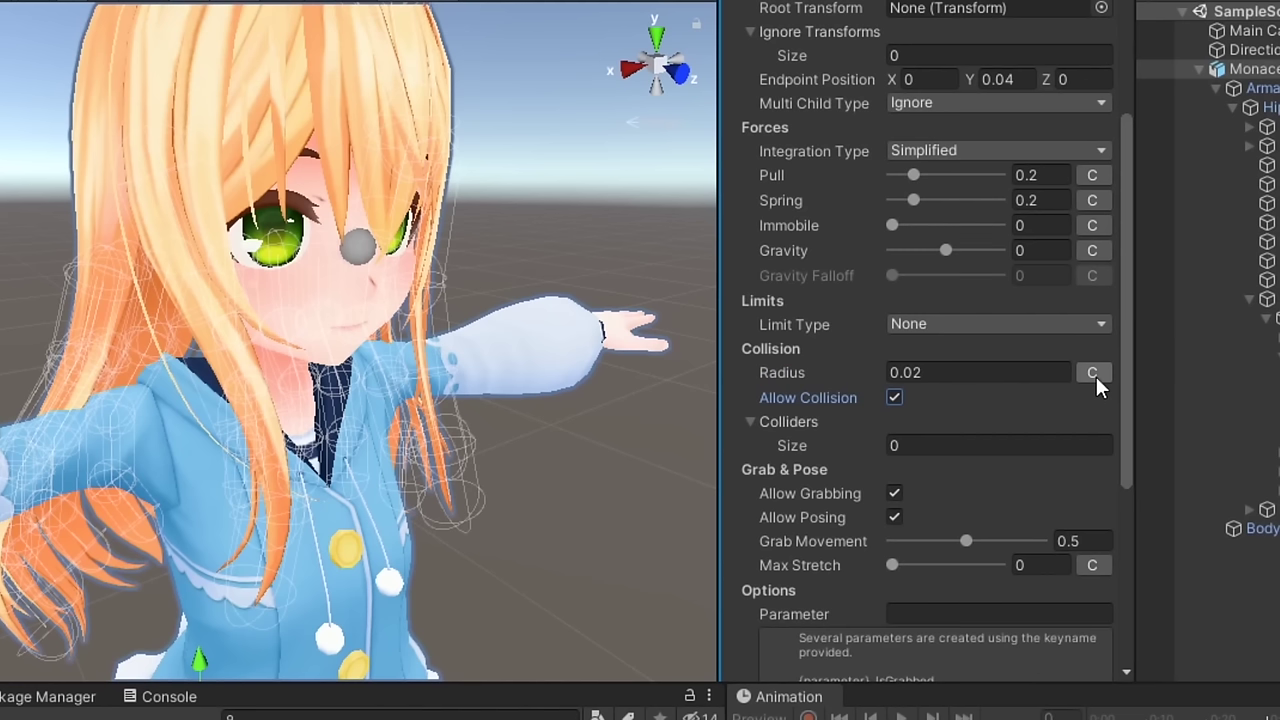
Add a radius curve that stays at 1 at the start and tapers to 0 at the end
{"action": "left_click", "coordinate": [1204, 360]}
{"action": "left_click", "coordinate": [1006, 404]}
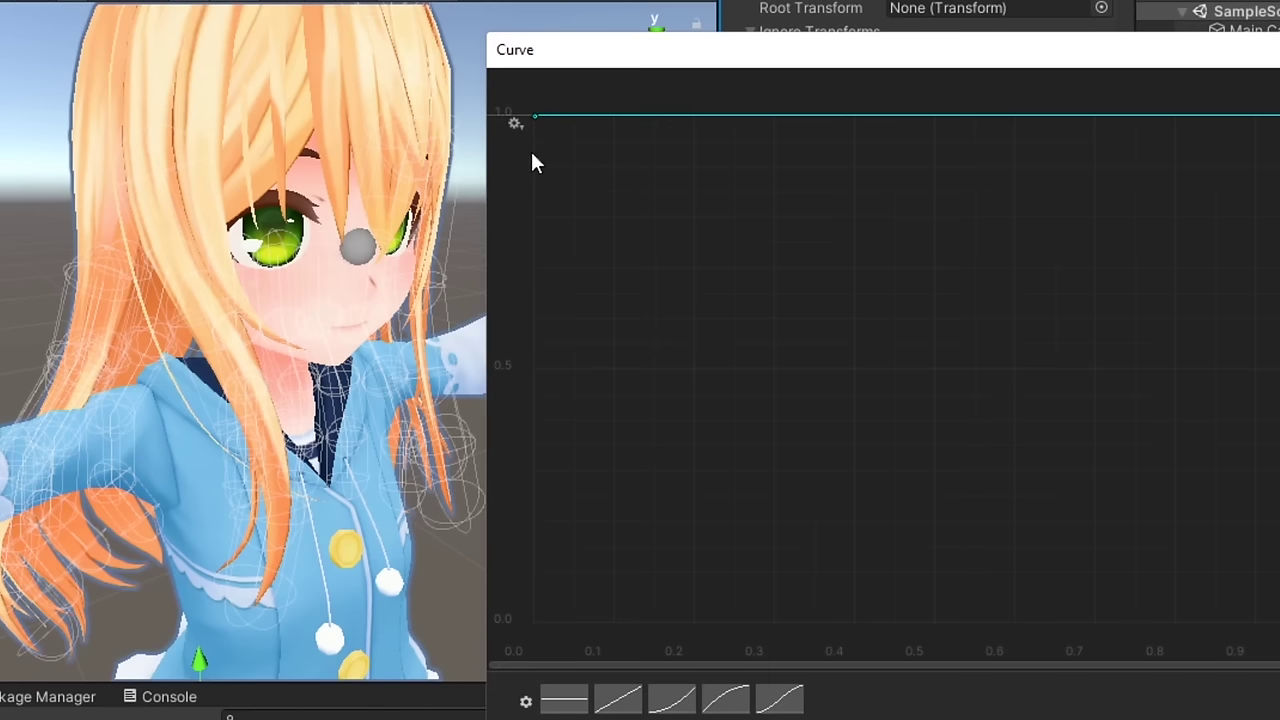
{"action": "left_click_drag", "start_coordinate": [537, 118], "coordinate": [519, 93]}
{"action": "left_click_drag", "start_coordinate": [1276, 116], "coordinate": [1274, 618]}
{"action": "key", "text": "Escape"}
Set the Colliders list size to 1, leaving one empty slot
{"action": "left_click", "coordinate": [752, 447]}
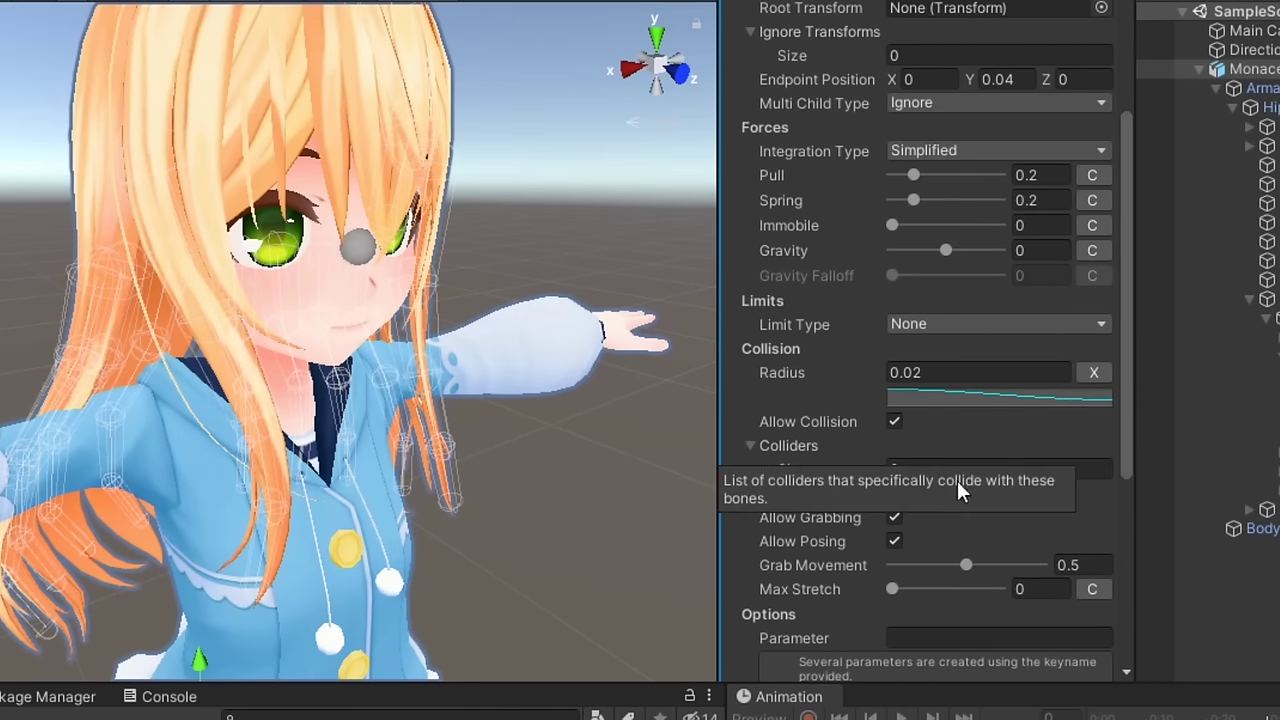
{"action": "left_click", "coordinate": [982, 467]}
{"action": "type", "text": "1"}
{"action": "key", "text": "Return"}
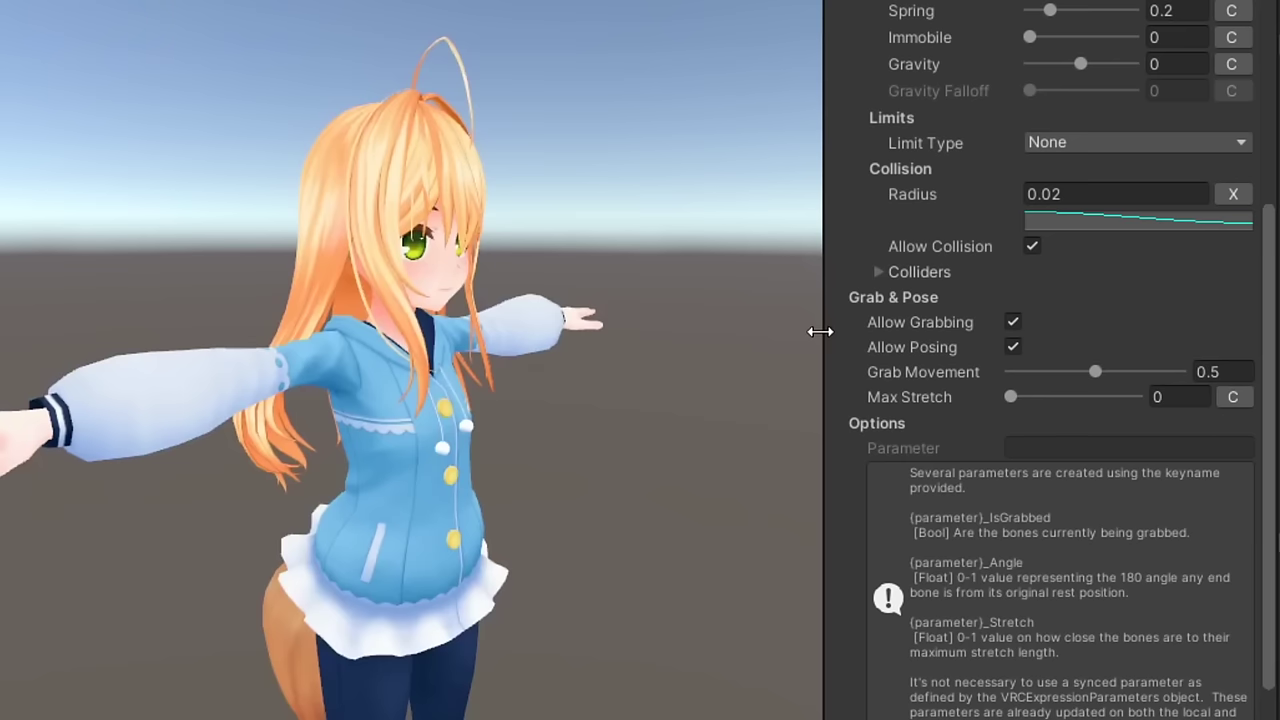
Adjust Grab Movement and pull hair strands to test how they follow the grab
{"action": "left_click_drag", "start_coordinate": [820, 329], "coordinate": [841, 337]}
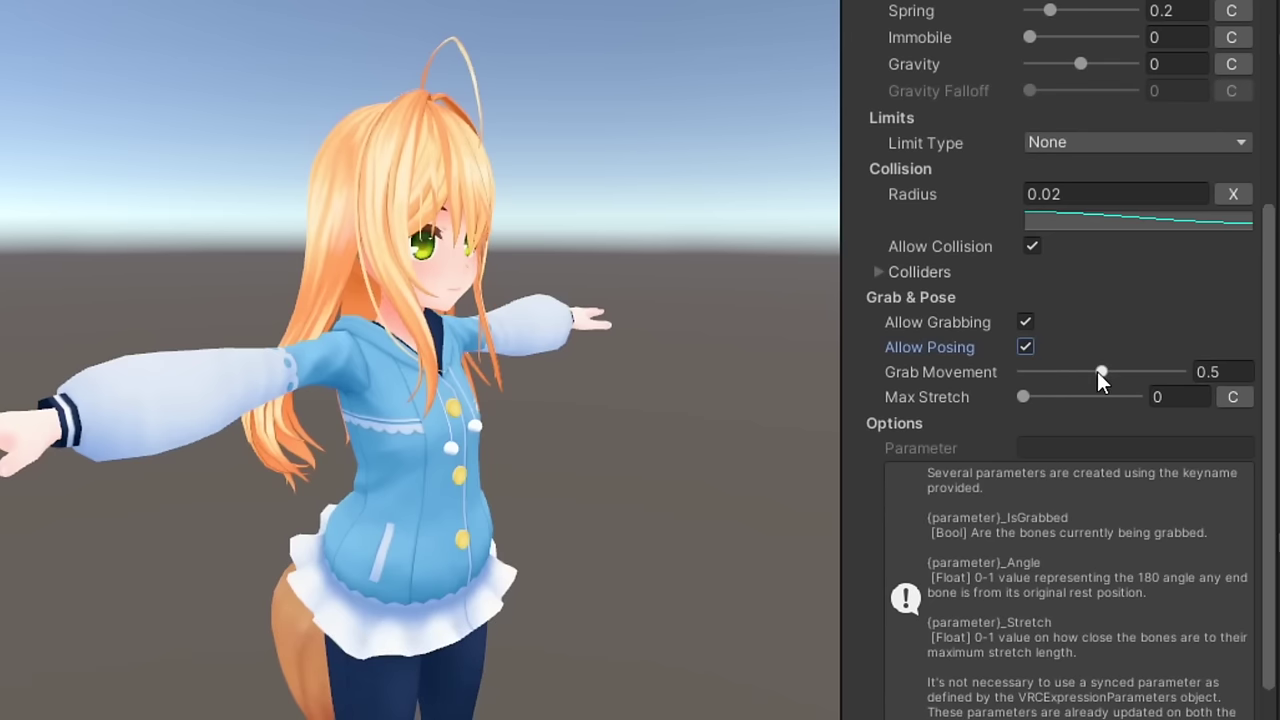
{"action": "left_click_drag", "start_coordinate": [1100, 371], "coordinate": [962, 384]}
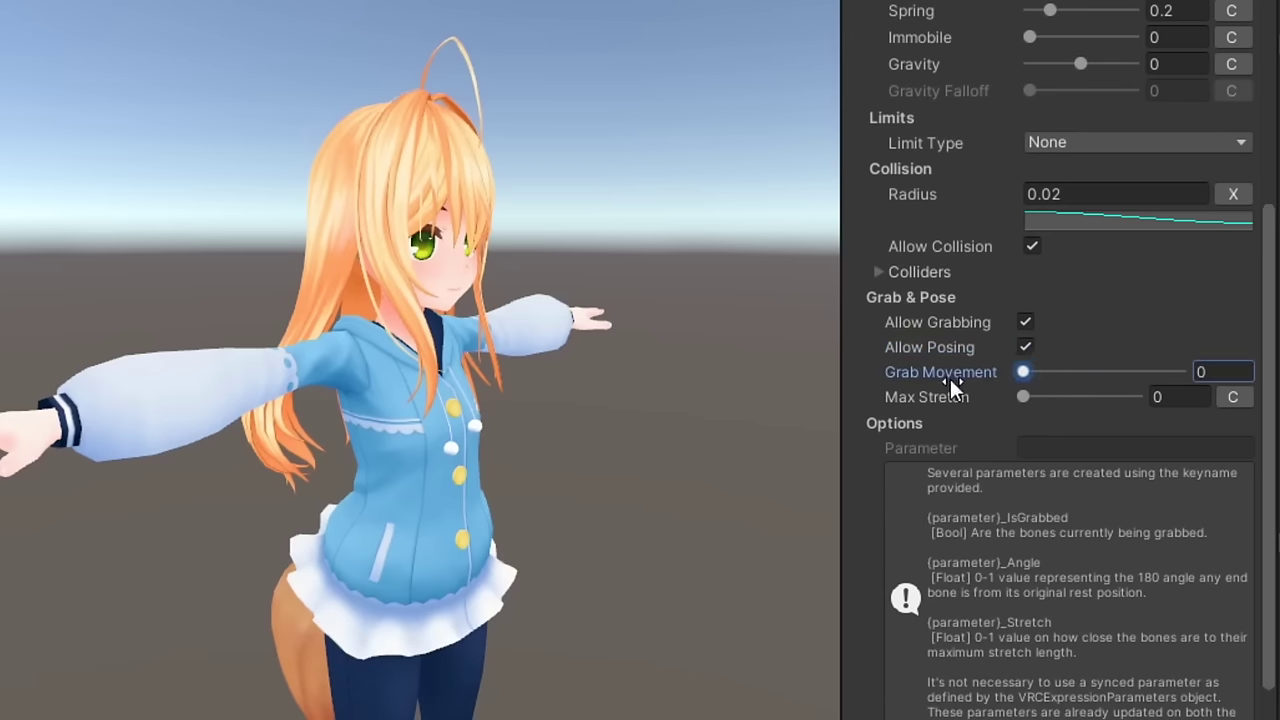
{"action": "left_click_drag", "start_coordinate": [491, 355], "coordinate": [540, 308]}
{"action": "left_click_drag", "start_coordinate": [424, 339], "coordinate": [420, 417]}
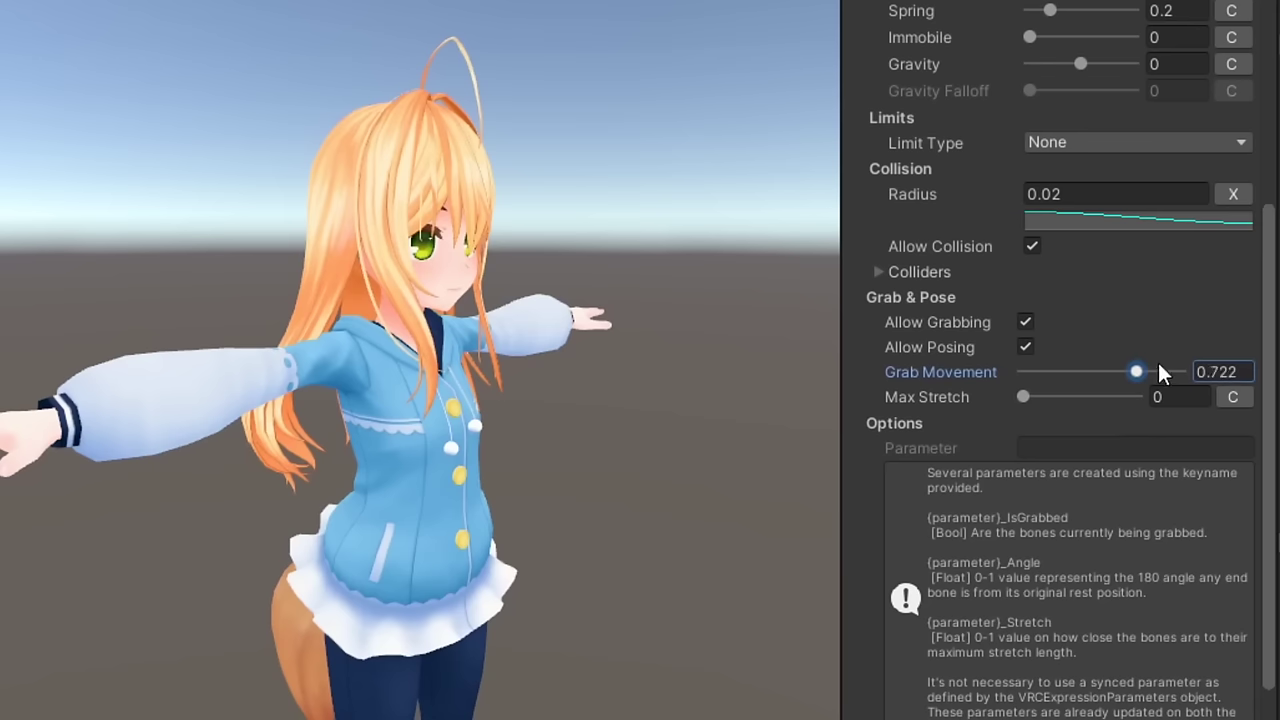
{"action": "left_click_drag", "start_coordinate": [417, 355], "coordinate": [570, 250]}
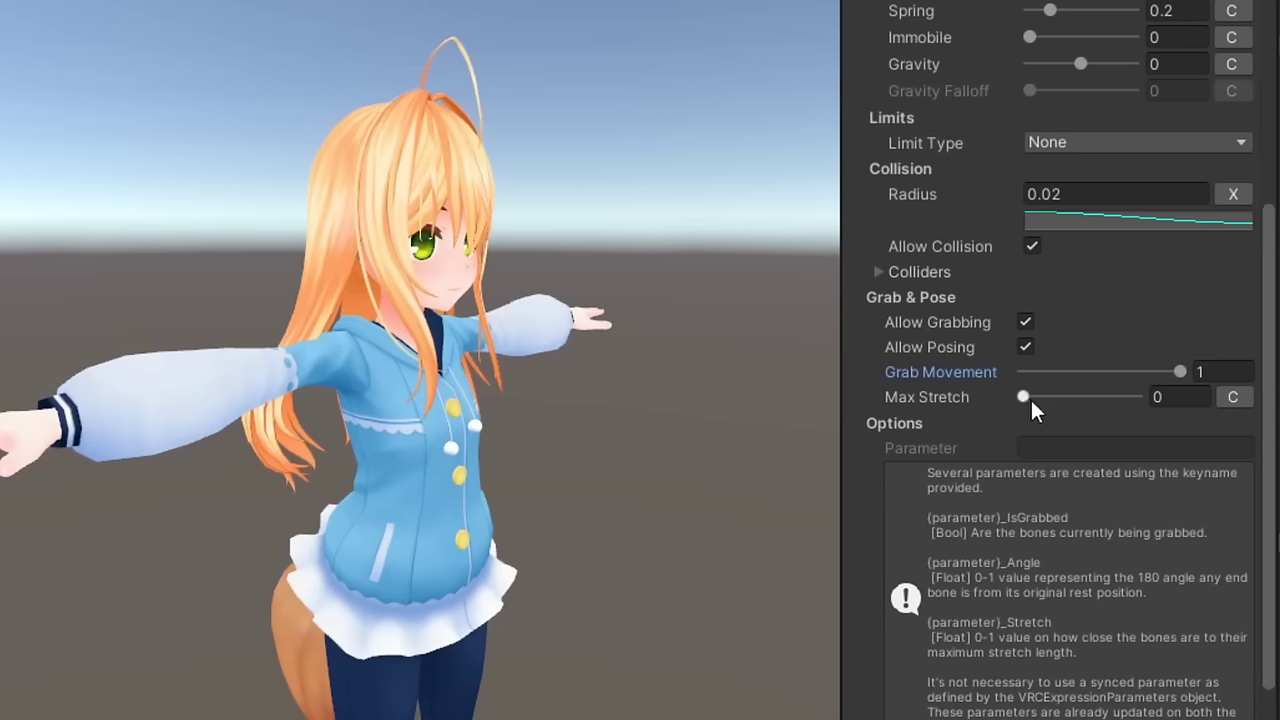
Raise Max Stretch to 5 and pull the hair to see it stretch far from the head
{"action": "left_click_drag", "start_coordinate": [1030, 397], "coordinate": [1036, 397]}
{"action": "left_click_drag", "start_coordinate": [430, 371], "coordinate": [620, 595]}
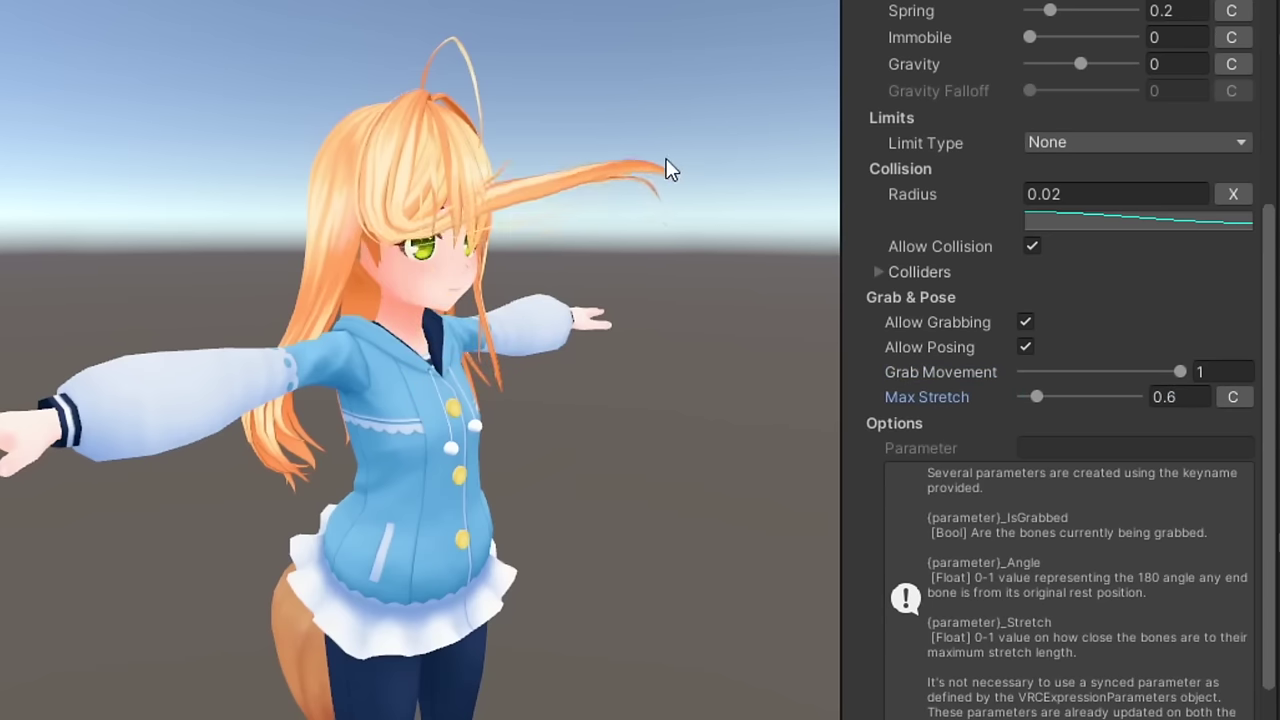
{"action": "left_click_drag", "start_coordinate": [666, 158], "coordinate": [650, 190]}
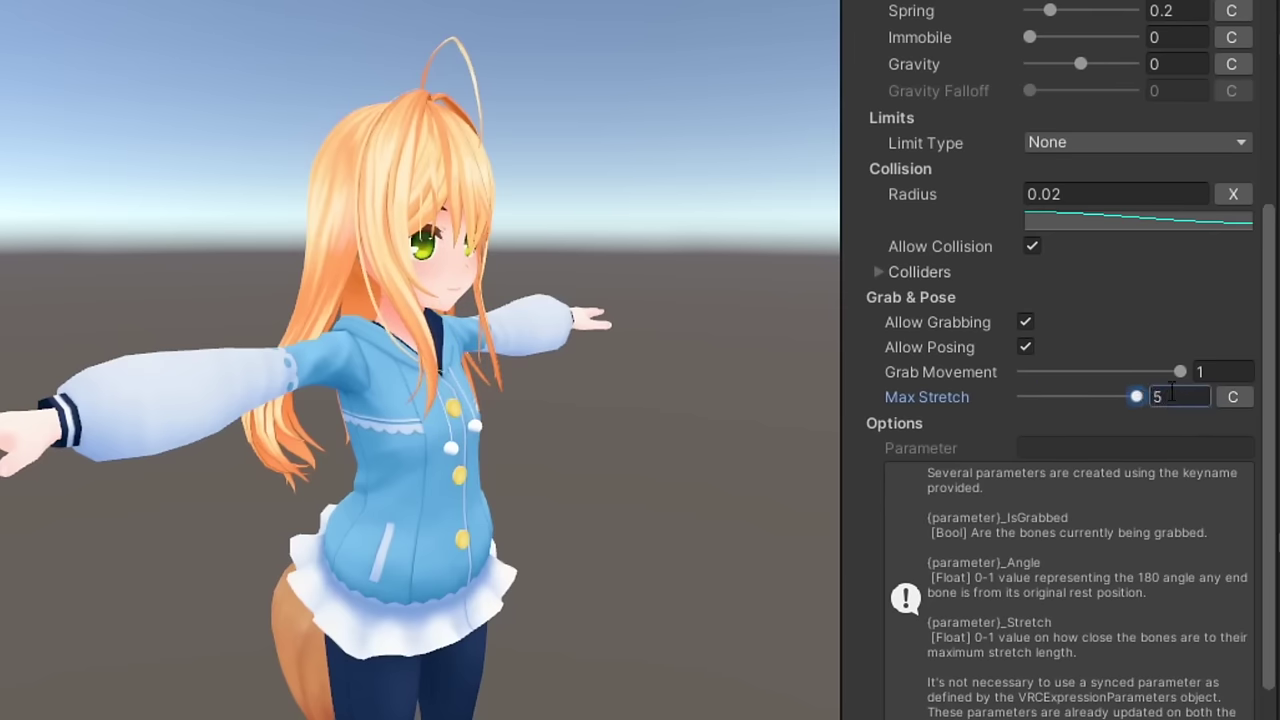
{"action": "left_click_drag", "start_coordinate": [457, 378], "coordinate": [814, 39]}
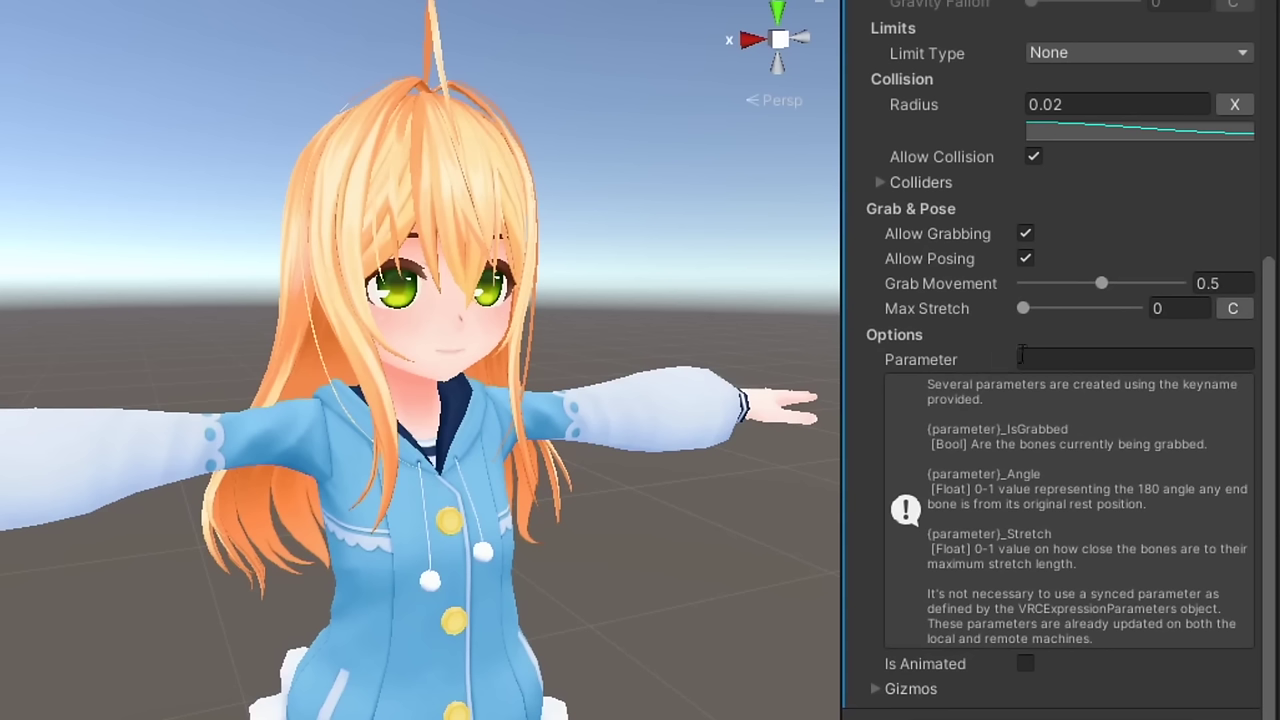
Name the parameter Hair, set Max Stretch 3.96, and grab hair to watch Hair_IsGrabbed, Hair_Angle, Hair_Stretch
{"action": "left_click", "coordinate": [1053, 359]}
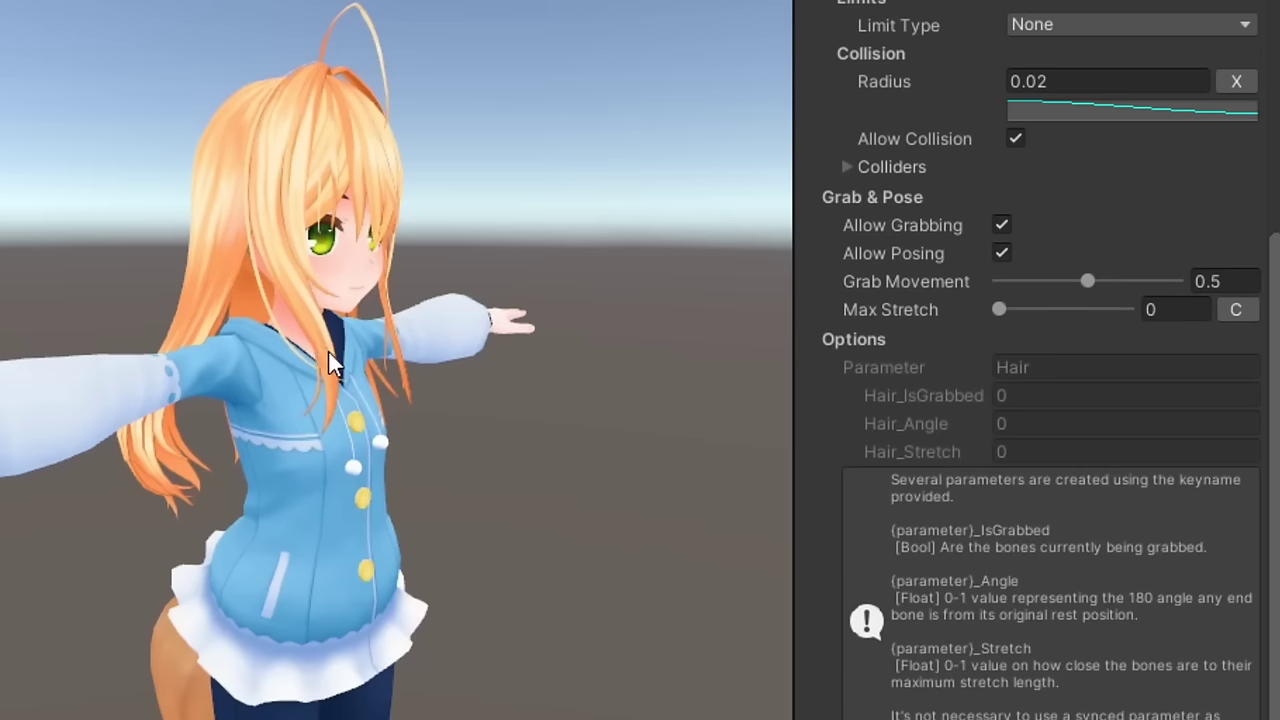
{"action": "mouse_move", "coordinate": [329, 352]}
{"action": "left_mouse_down"}
{"action": "mouse_move", "coordinate": [333, 363]}
{"action": "mouse_move", "coordinate": [328, 351]}
{"action": "left_mouse_up"}
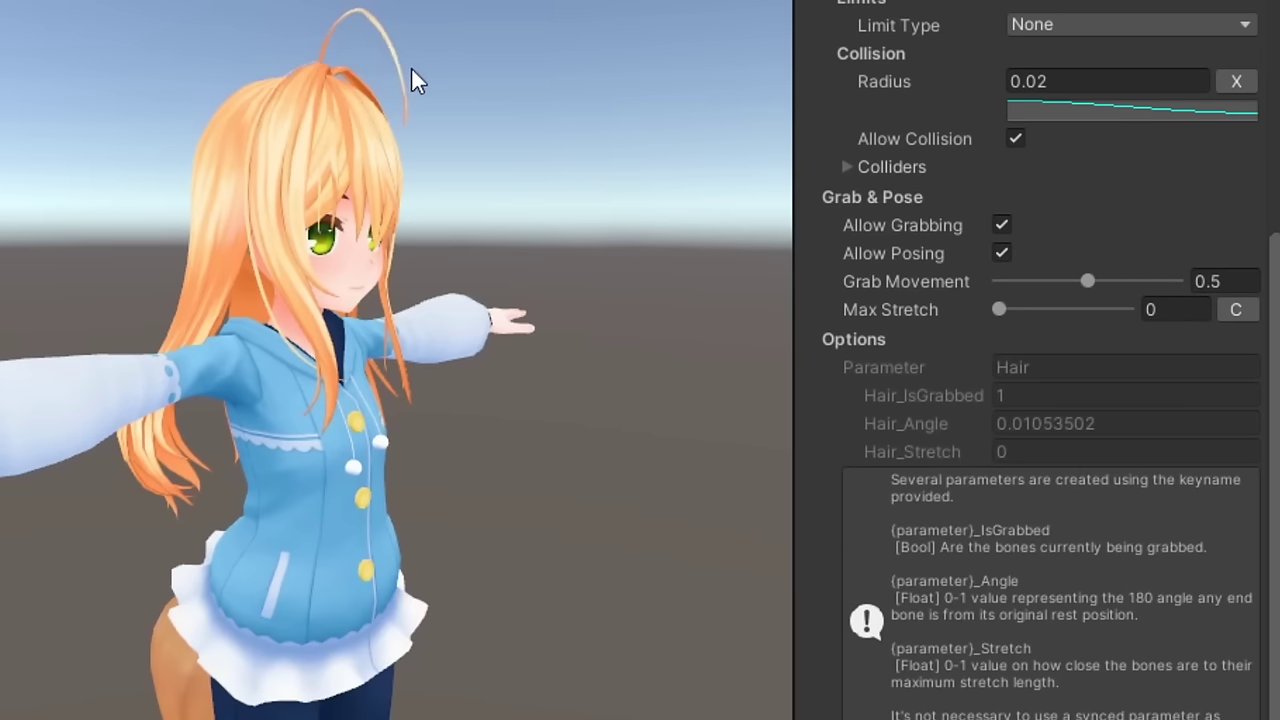
{"action": "left_click_drag", "start_coordinate": [416, 69], "coordinate": [693, 163]}
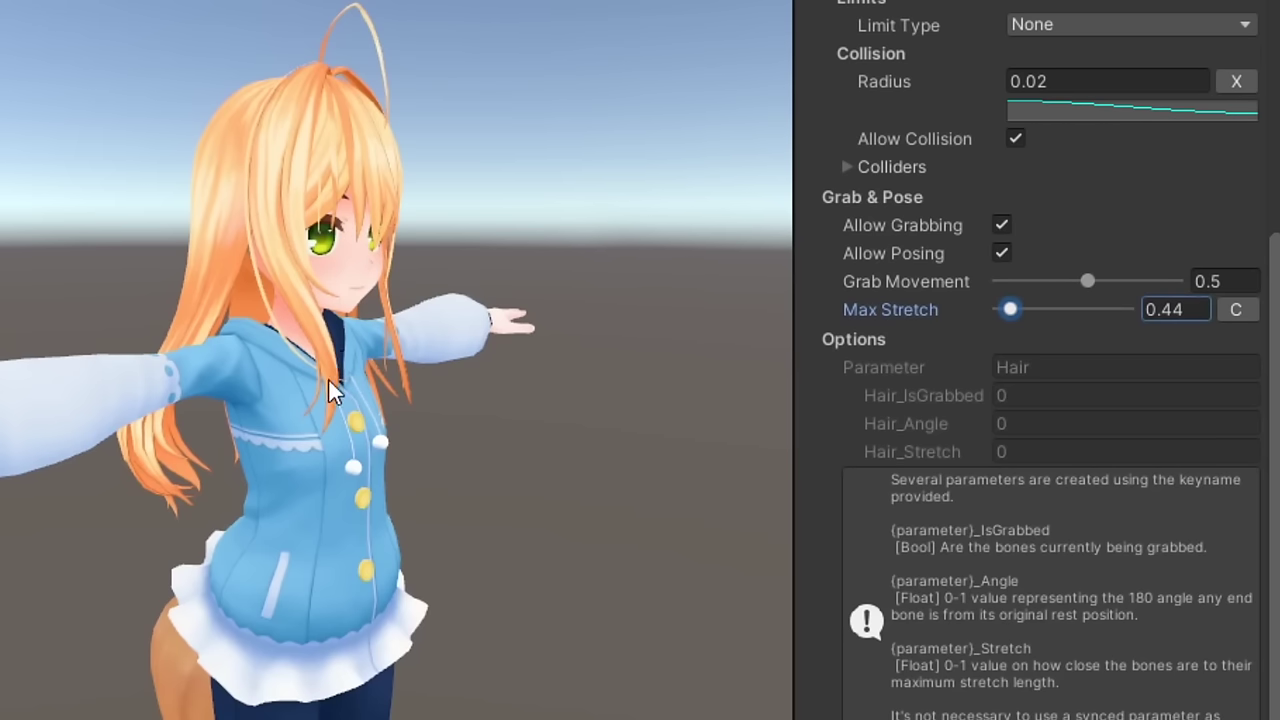
{"action": "left_click_drag", "start_coordinate": [328, 378], "coordinate": [495, 712]}
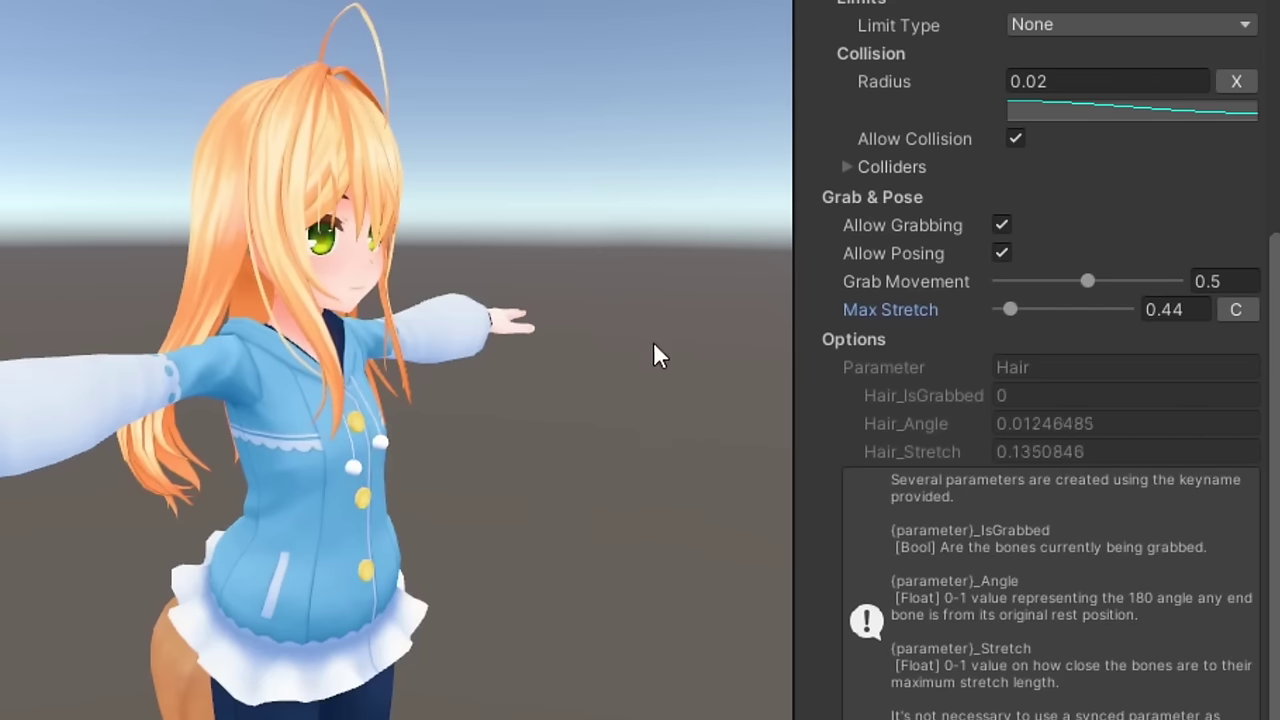
{"action": "left_click_drag", "start_coordinate": [1010, 309], "coordinate": [1100, 310]}
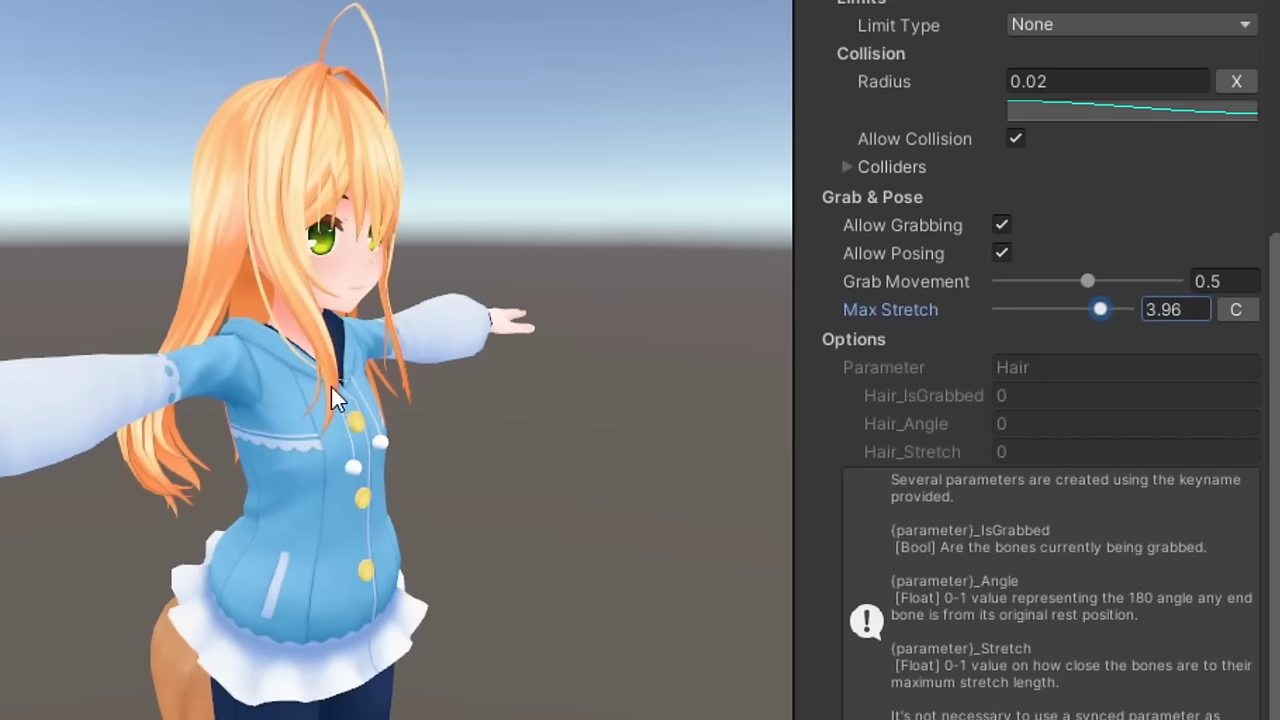
{"action": "left_click_drag", "start_coordinate": [331, 385], "coordinate": [403, 452]}
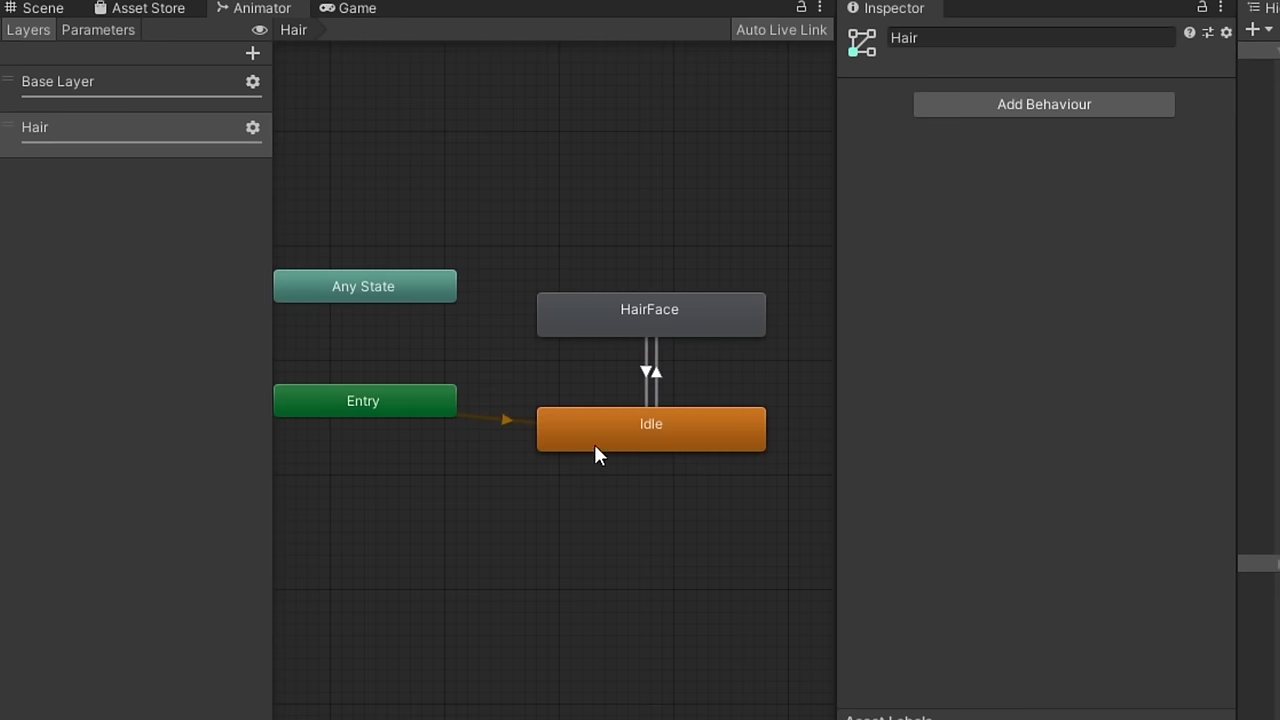
{"action": "left_click", "coordinate": [658, 435]}
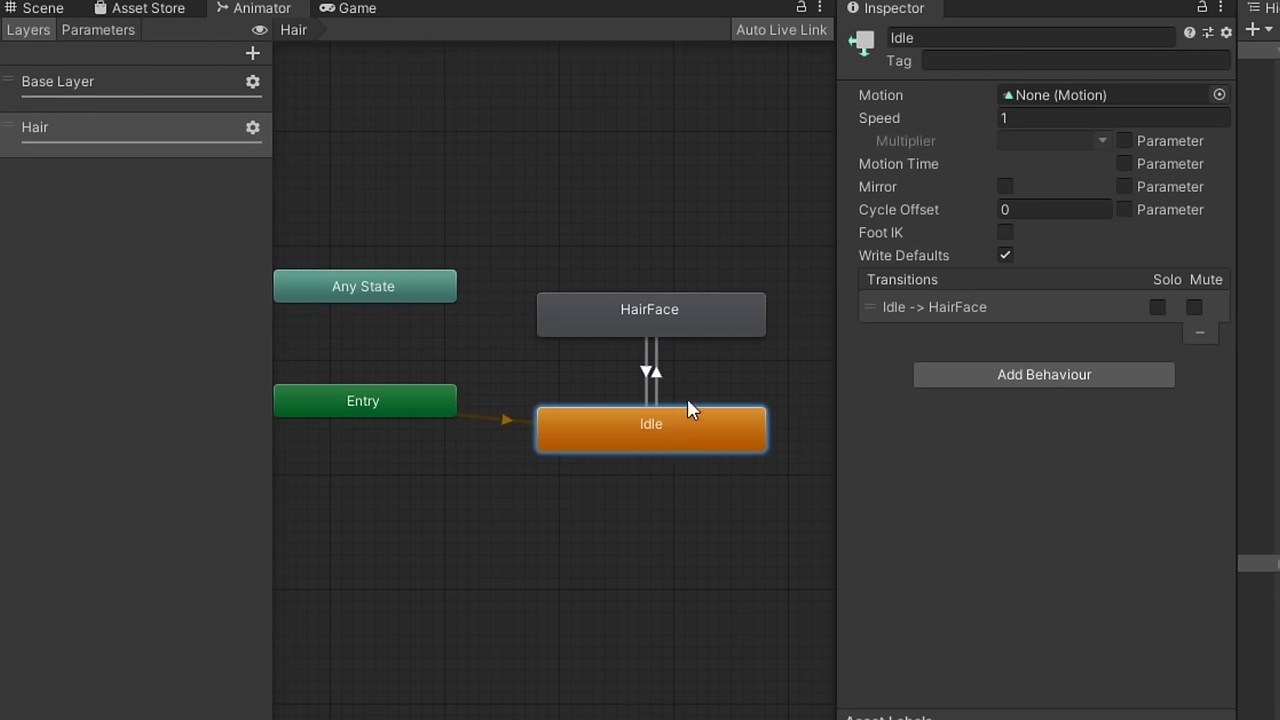
{"action": "left_click", "coordinate": [658, 370]}
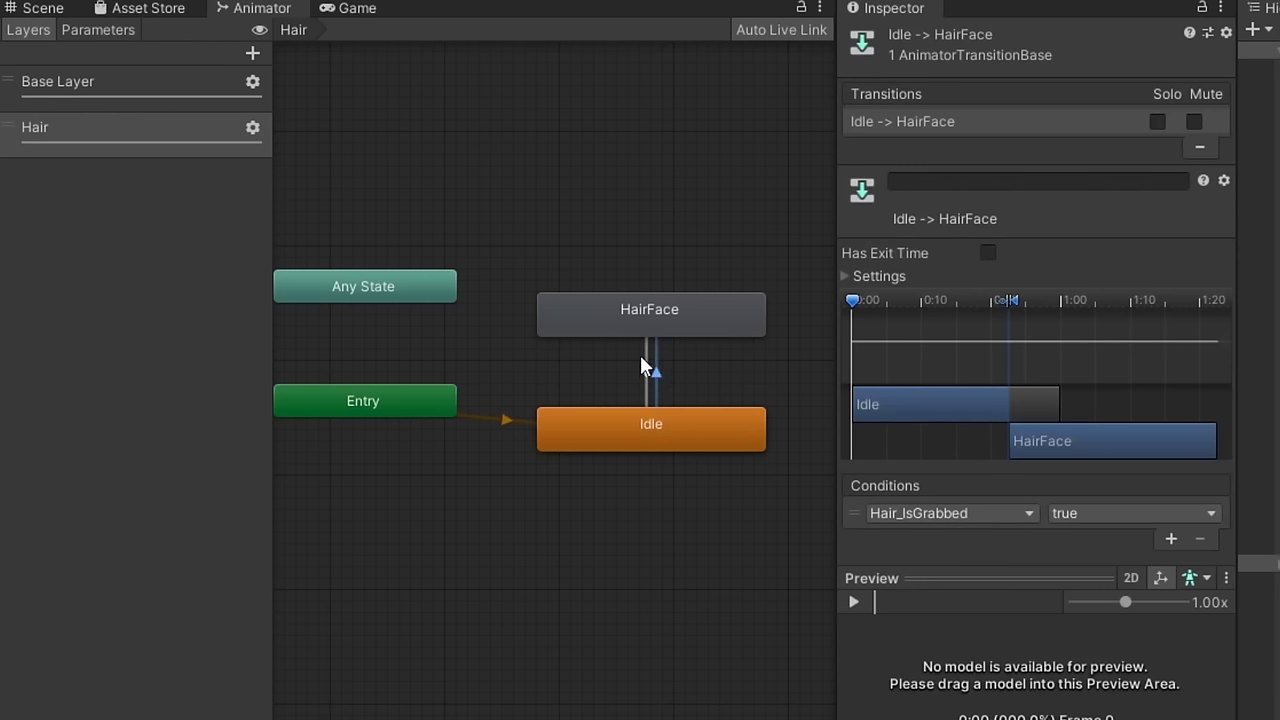
{"action": "left_click", "coordinate": [640, 318]}
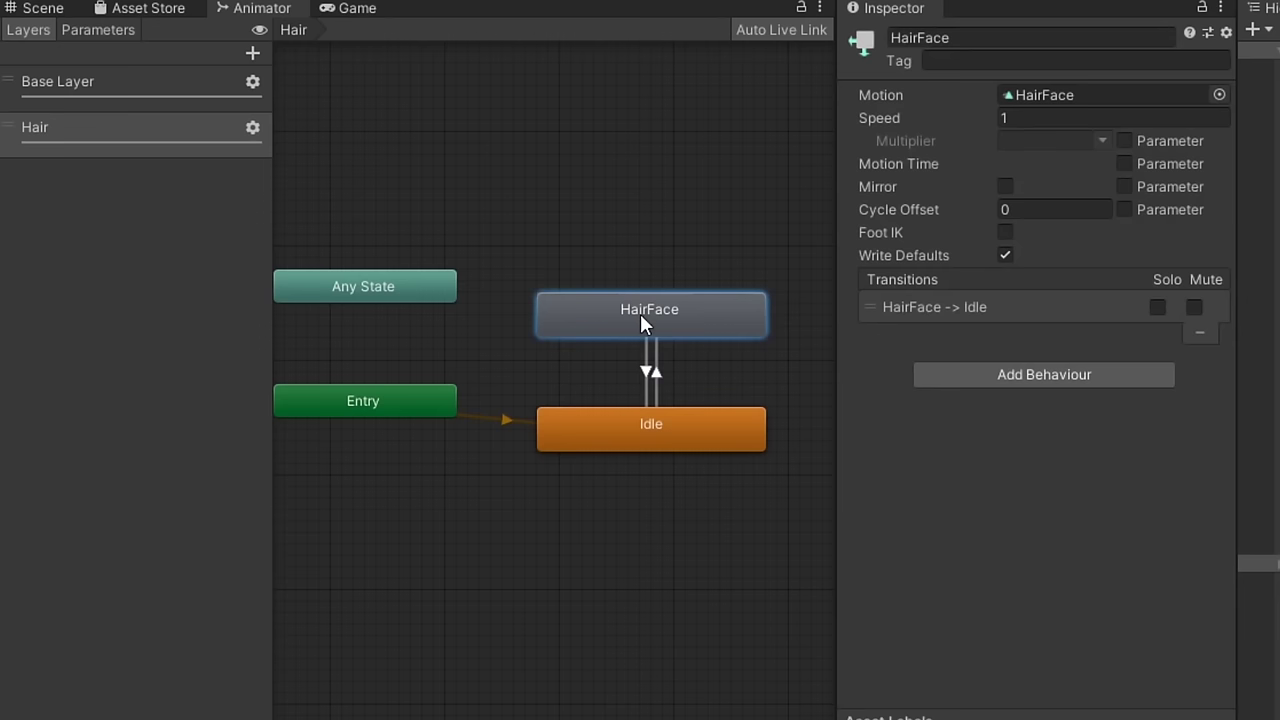
{"action": "left_click", "coordinate": [648, 380]}
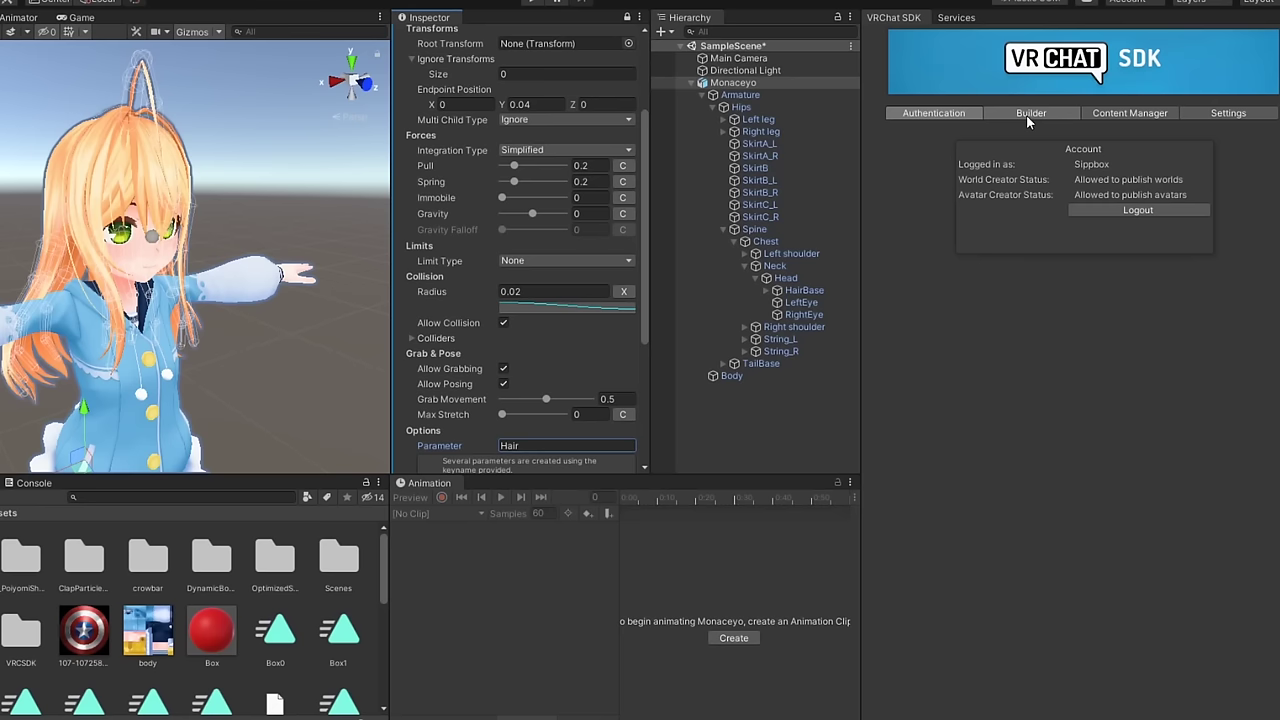
Build and publish the Monaca AD avatar for Windows from the SDK Builder tab
{"action": "left_click", "coordinate": [1031, 113]}
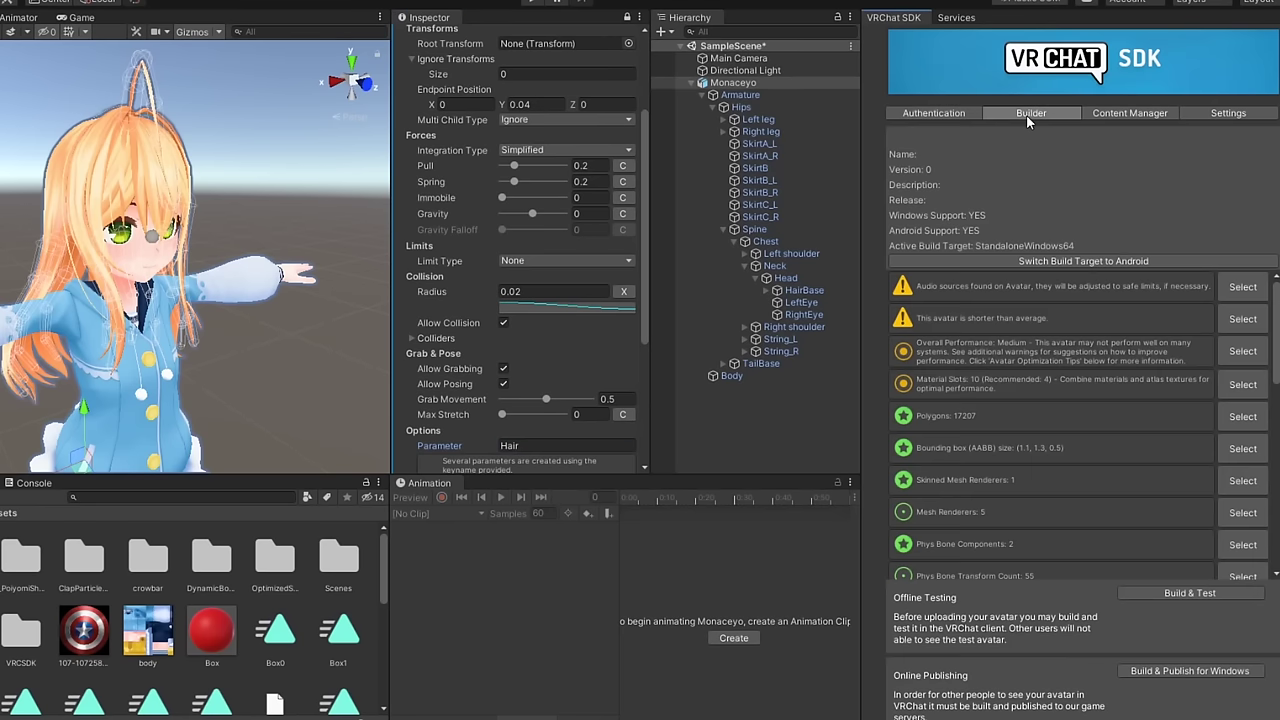
{"action": "left_click", "coordinate": [1181, 667]}
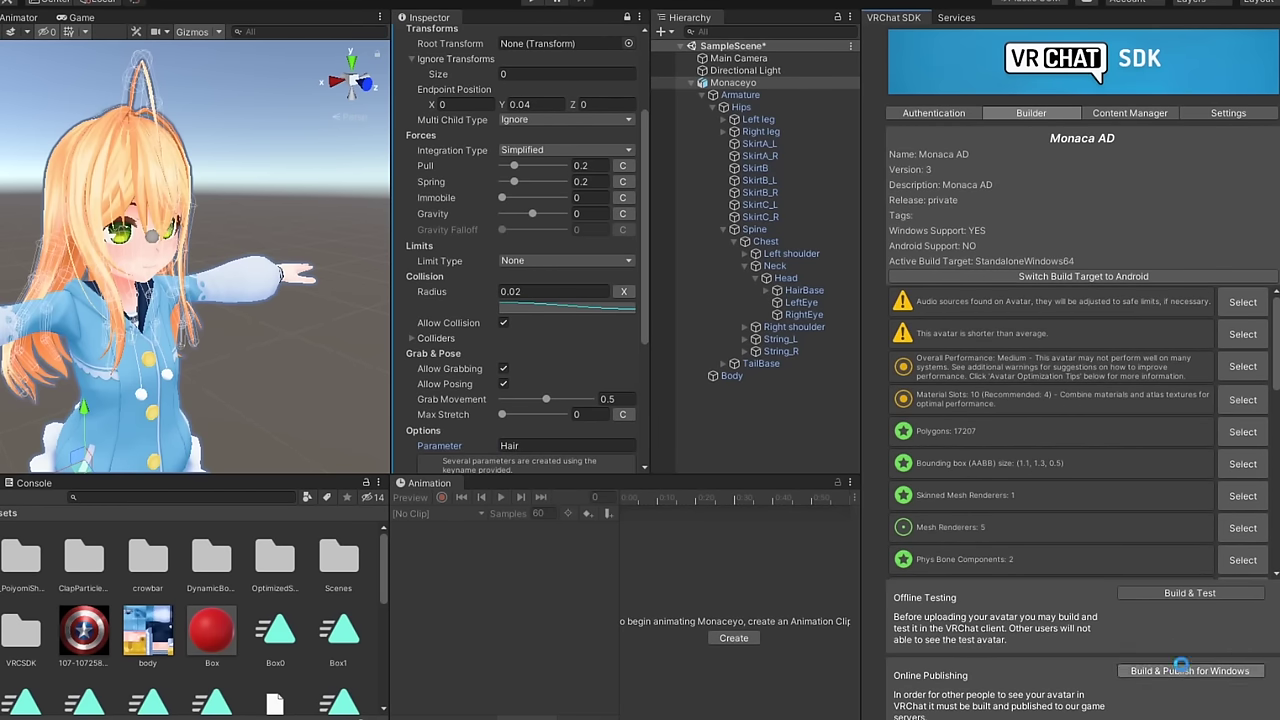